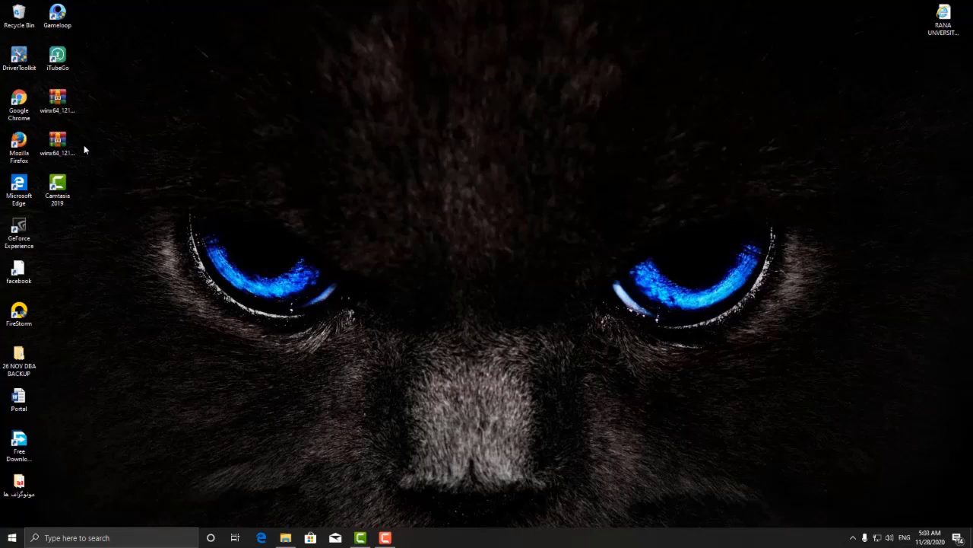
Step: Move both winx64_12102 database archives near the top of the desktop, stacked one above the other
drag(114, 87, 38, 156)
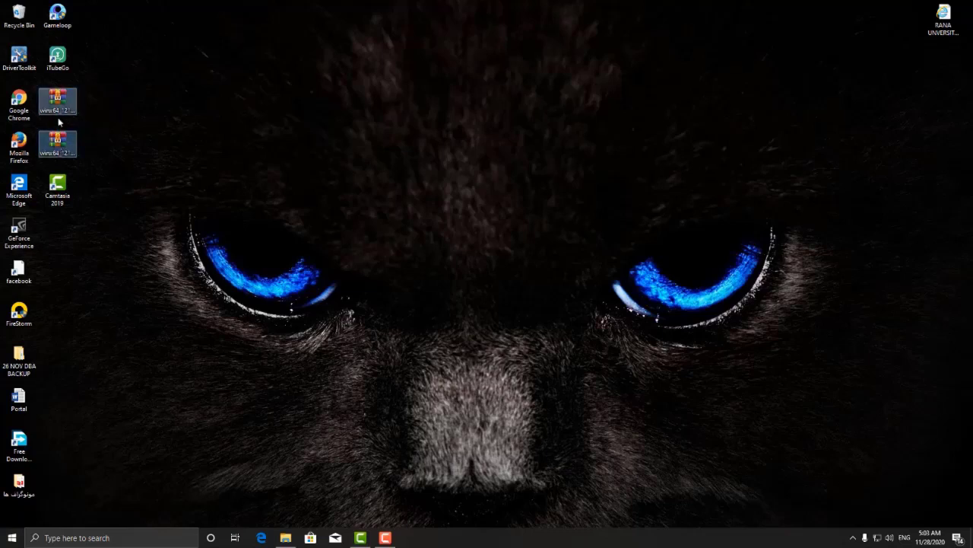
drag(55, 101, 209, 64)
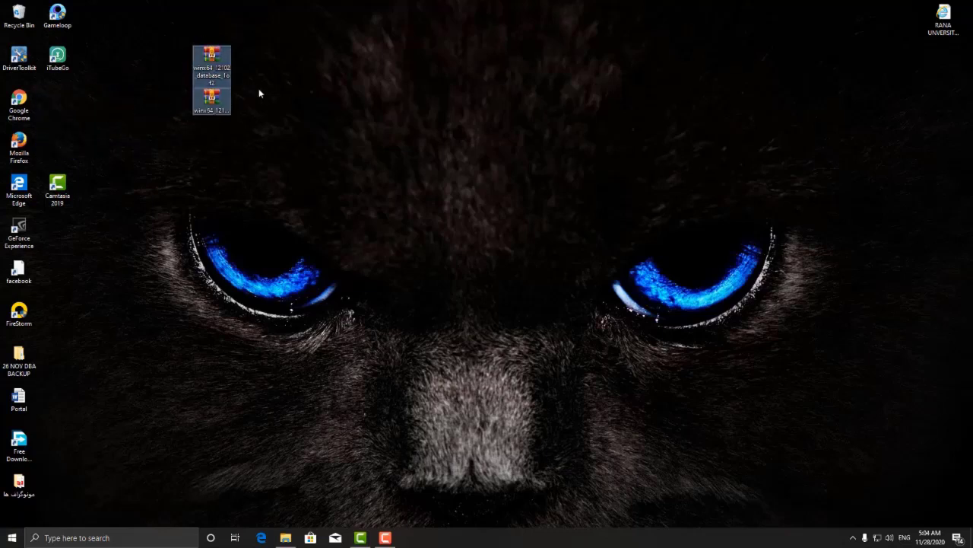
drag(216, 103, 216, 70)
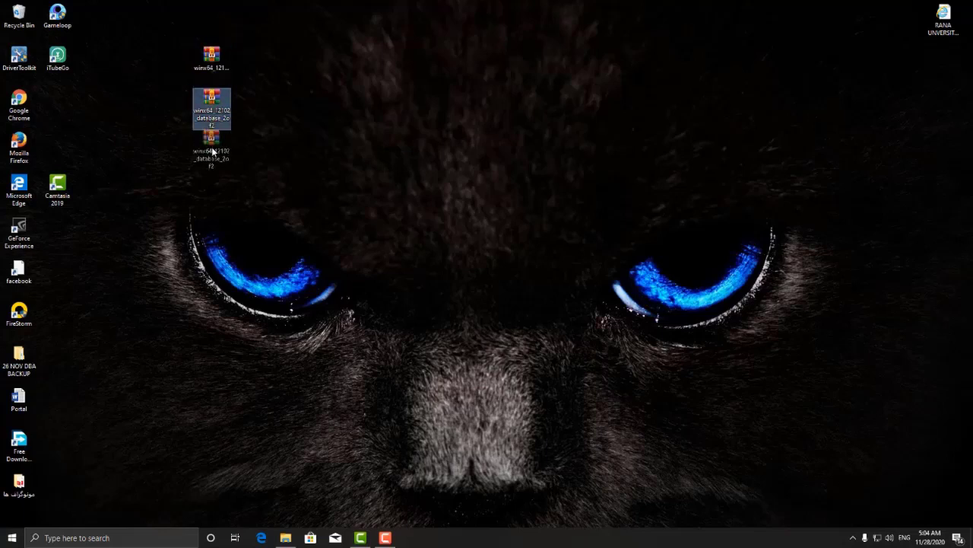
click(213, 57)
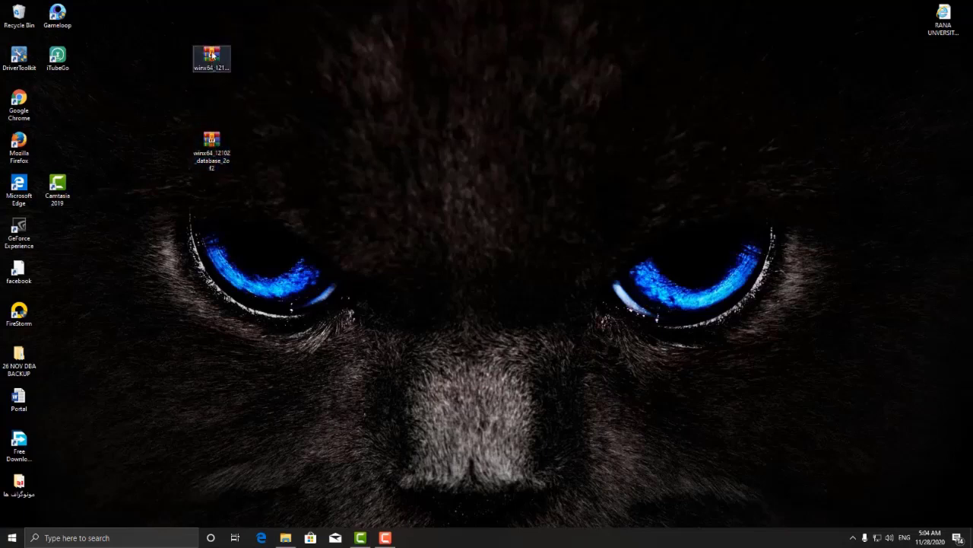
Step: Extract the first archive onto the desktop and create a new desktop folder named dba
right_click(213, 52)
click(252, 93)
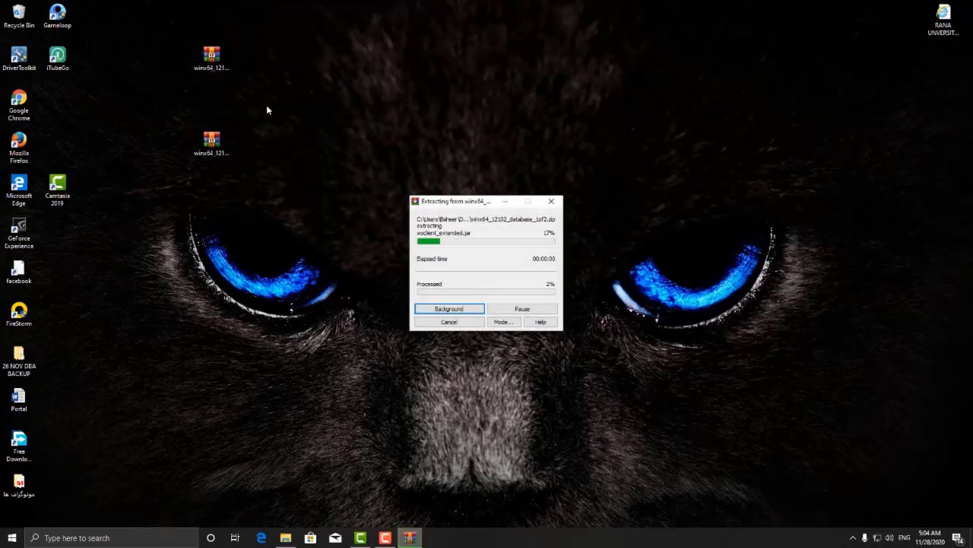
right_click(266, 105)
mouse_move(309, 201)
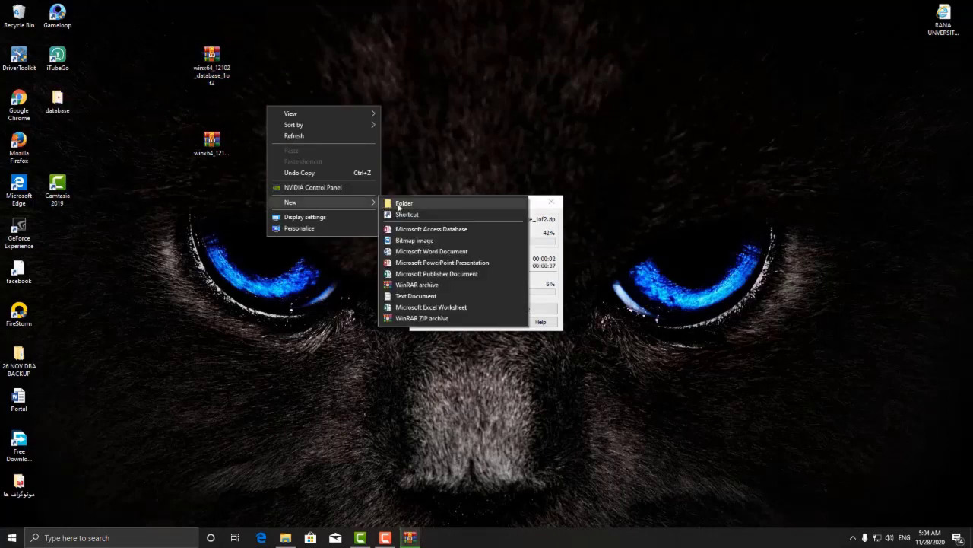
click(399, 205)
text(dba)
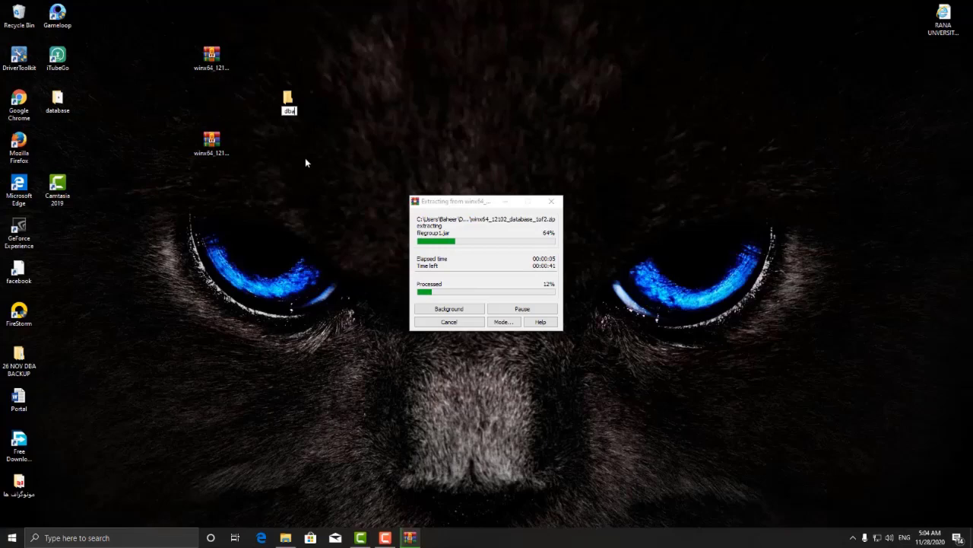
key(Return)
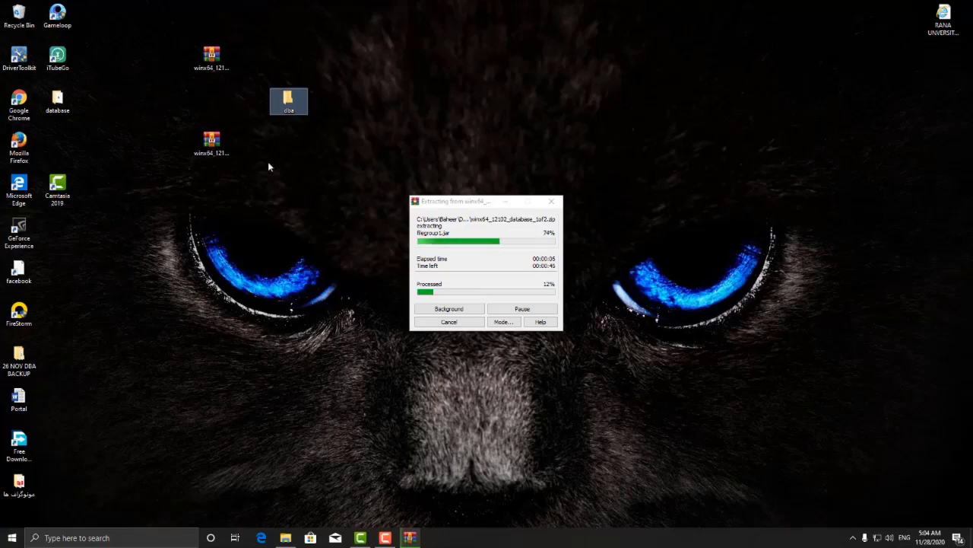
Step: Extract the second winx64_12102 archive into the dba folder
right_click(220, 151)
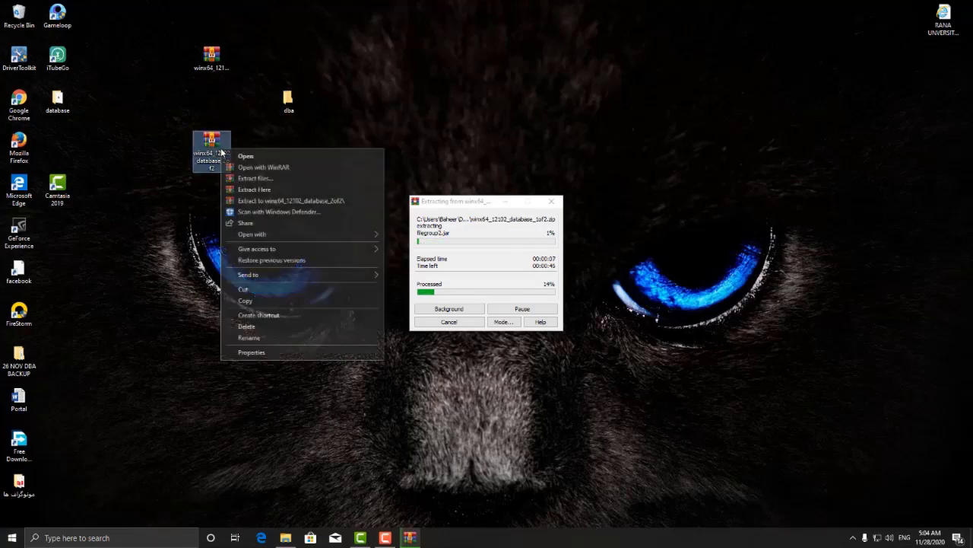
click(267, 180)
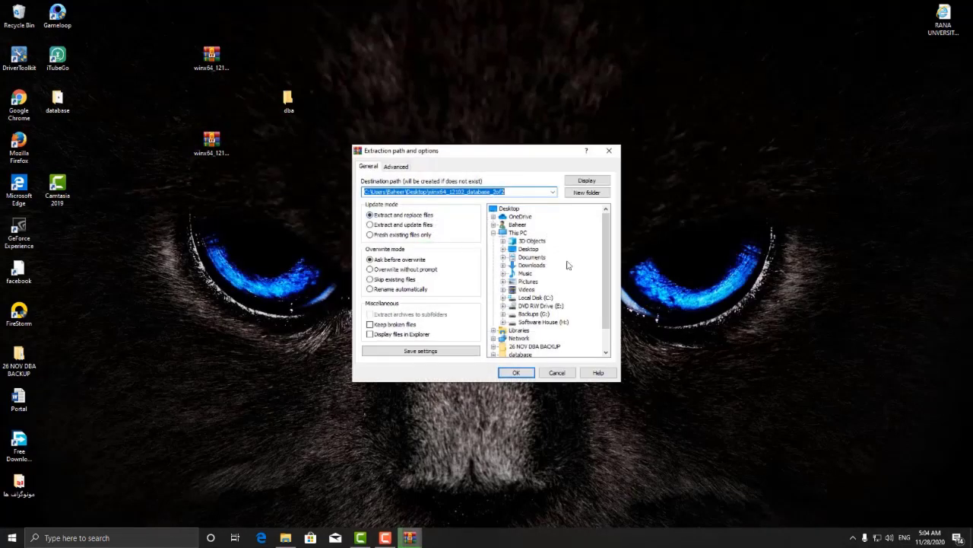
scroll(606, 318, down, 1)
click(514, 338)
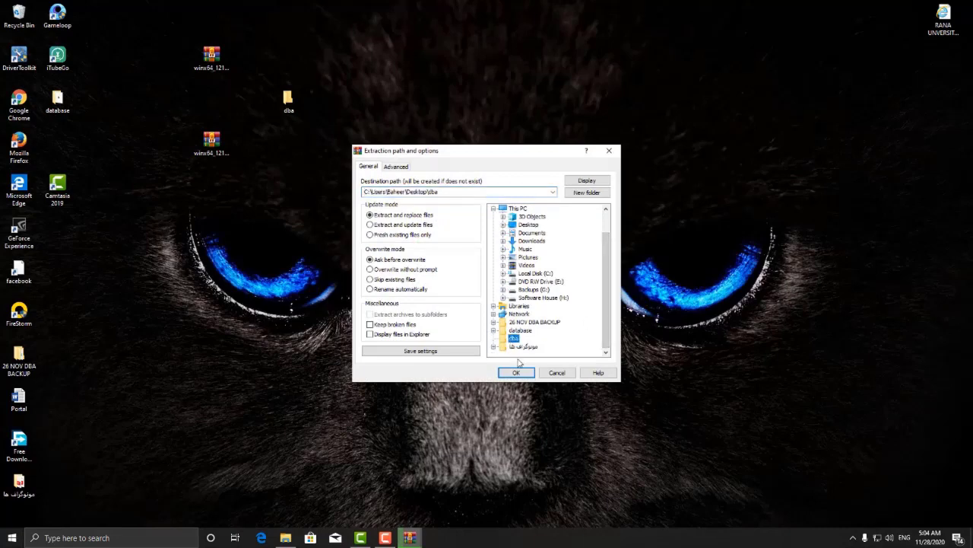
click(515, 372)
drag(448, 204, 448, 71)
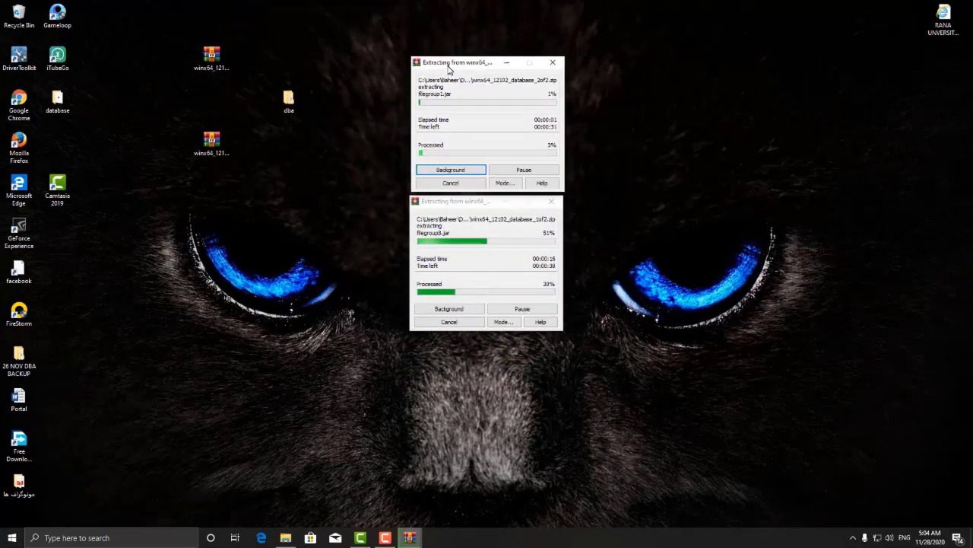
Step: Refresh the desktop and close the finished extraction windows
right_click(330, 207)
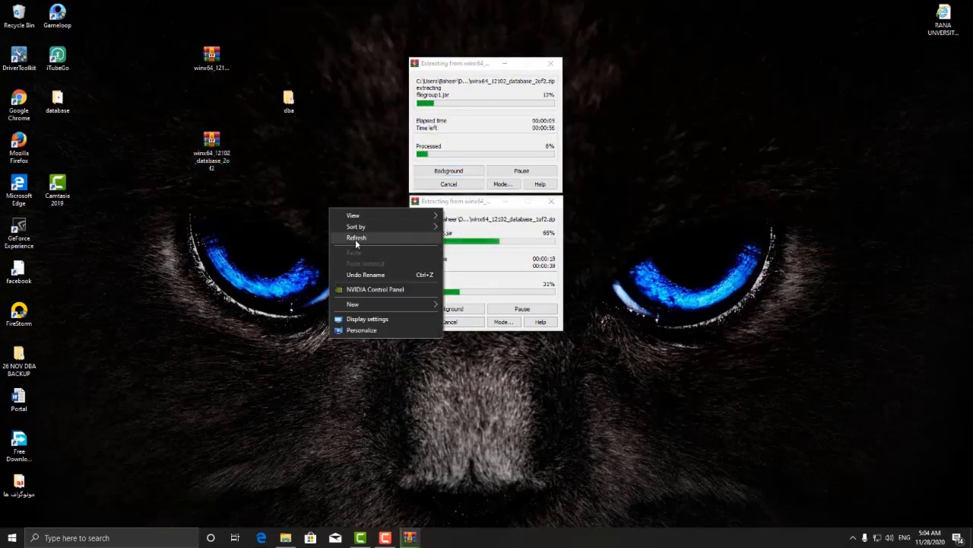
click(358, 240)
click(385, 538)
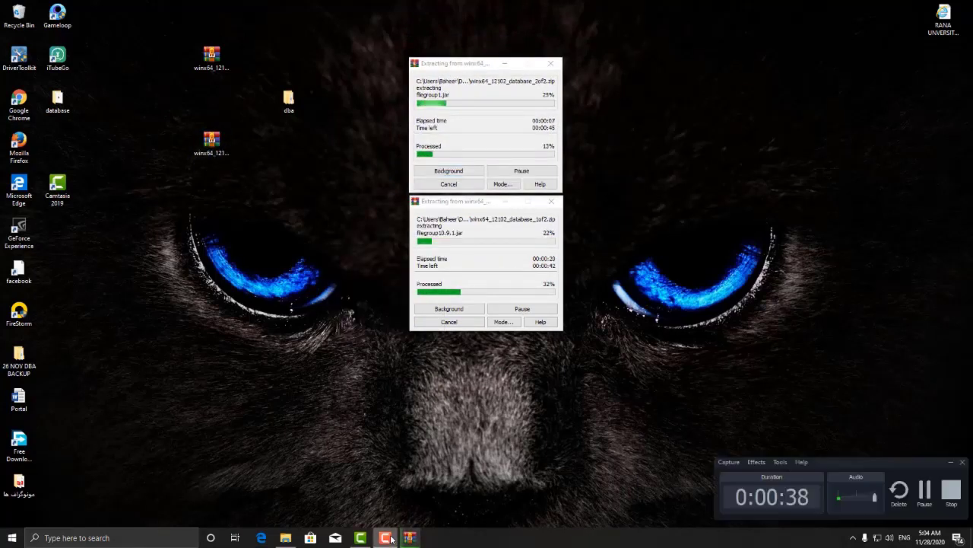
click(928, 492)
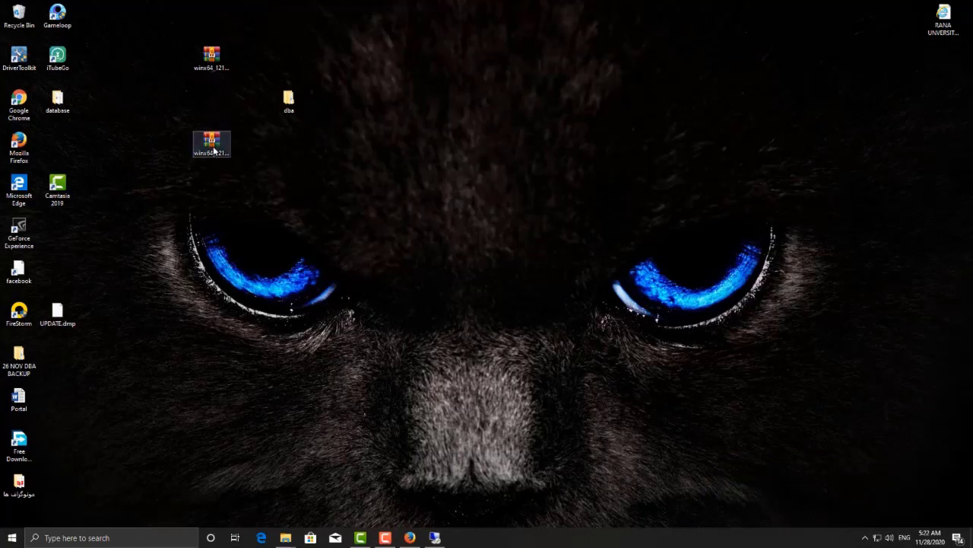
Step: Select all component folders in dba\database\stage\Components
drag(213, 146, 212, 107)
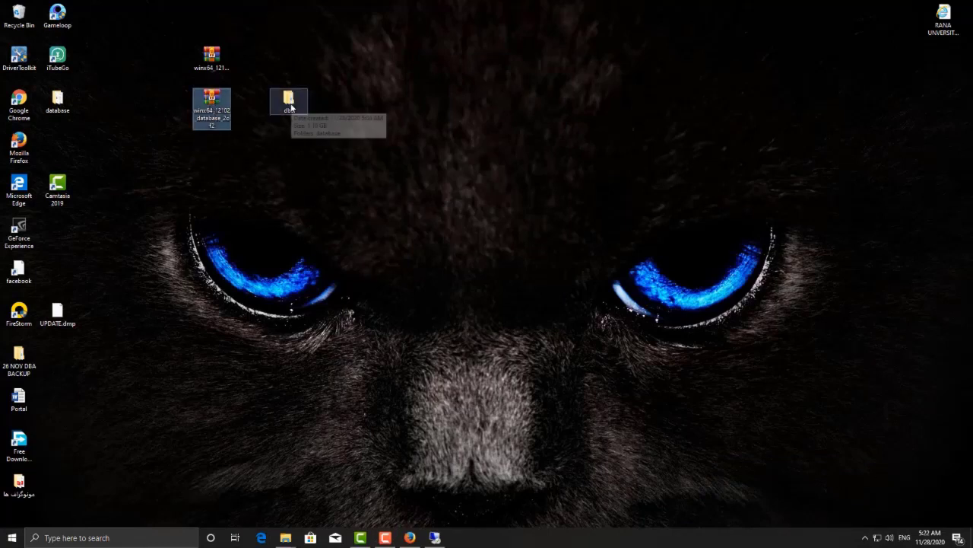
double_click(289, 101)
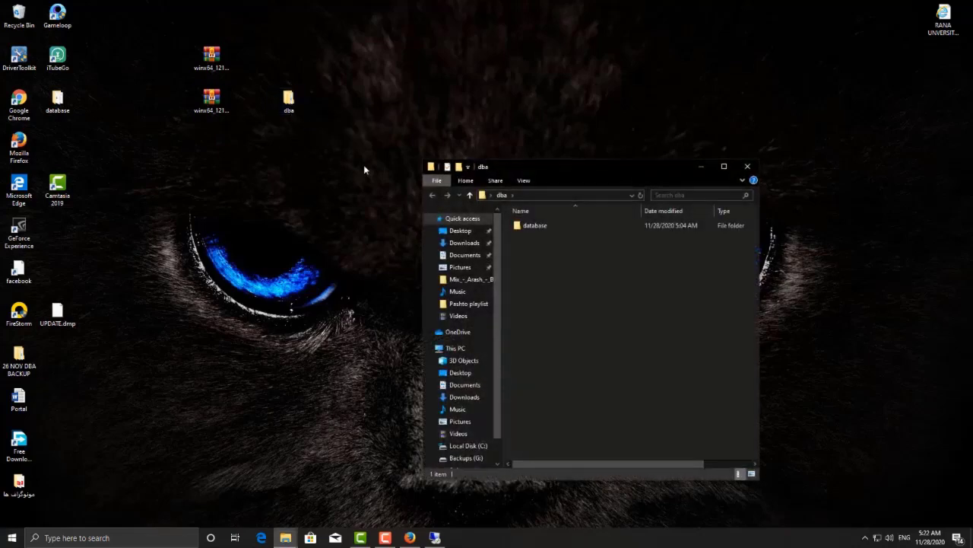
double_click(525, 225)
double_click(528, 227)
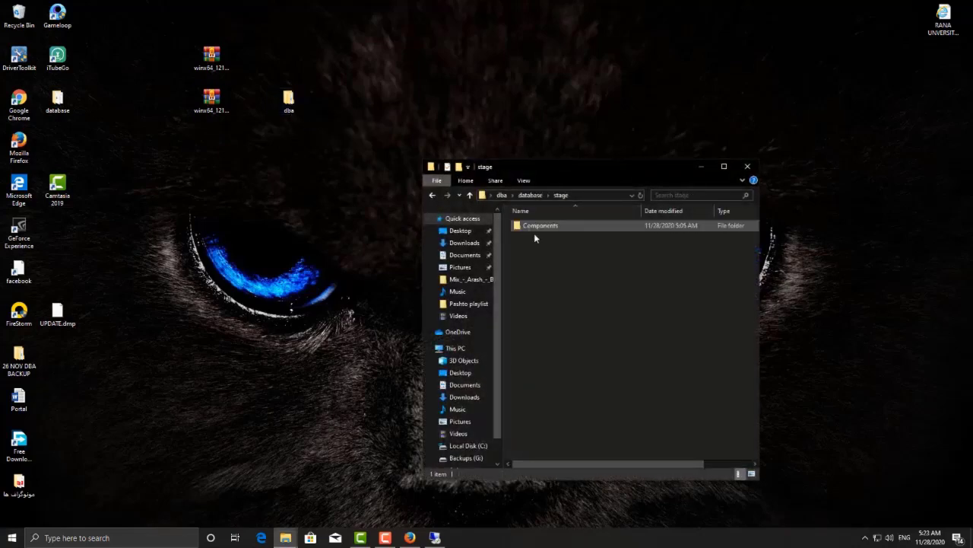
double_click(537, 228)
drag(588, 309, 519, 220)
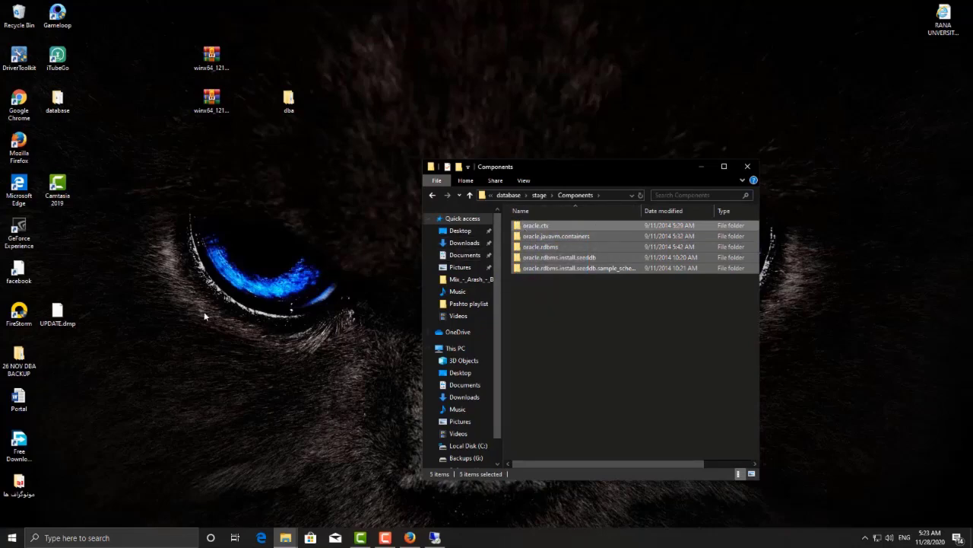
Step: Paste the copied component folders into the main database\stage\Components folder
double_click(56, 103)
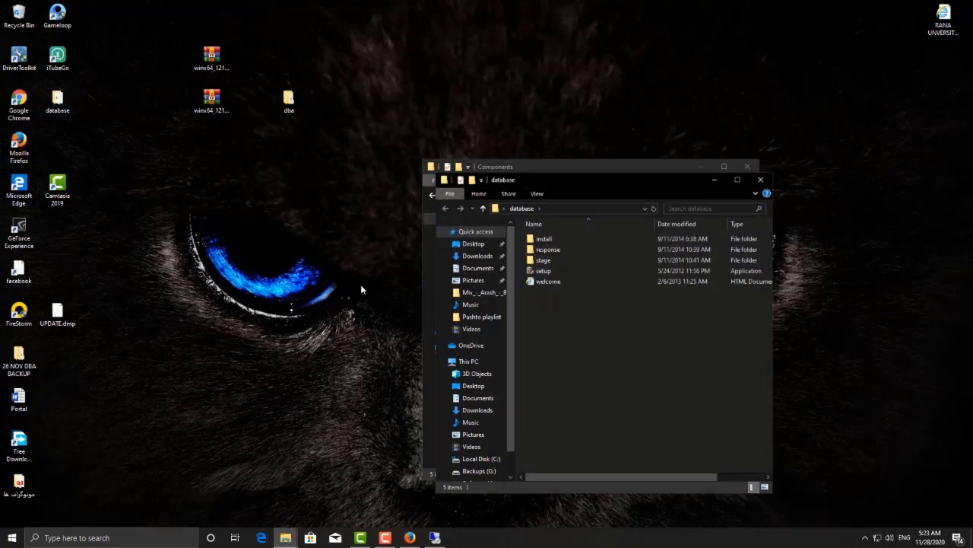
double_click(544, 260)
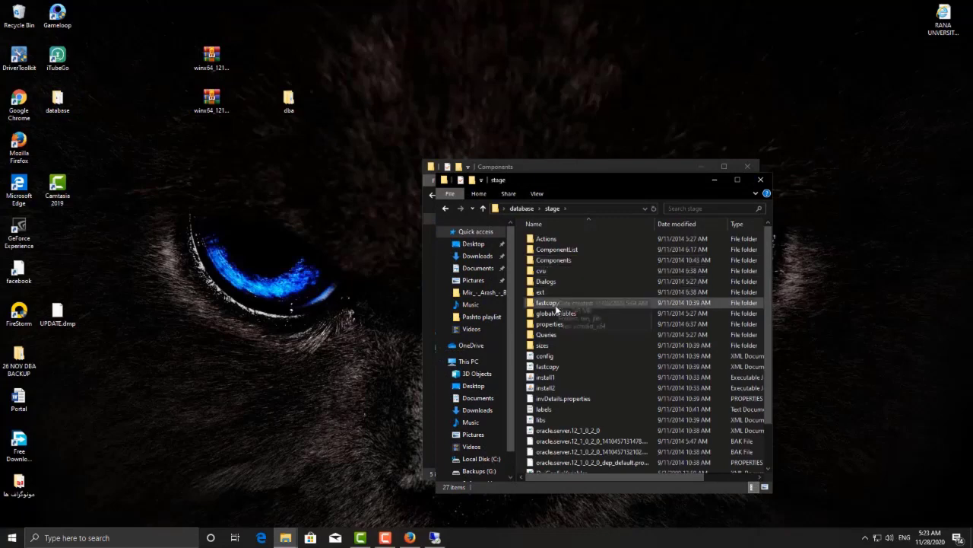
double_click(554, 261)
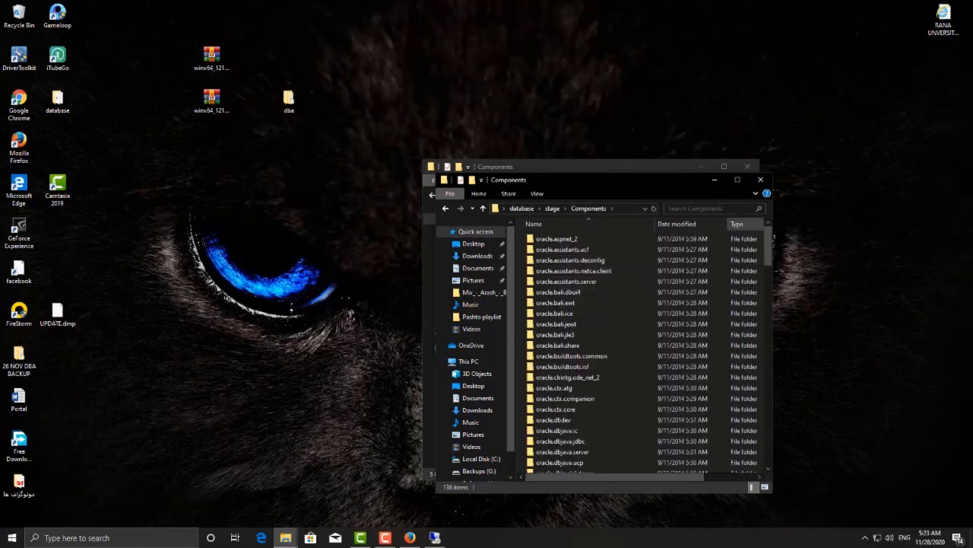
click(738, 180)
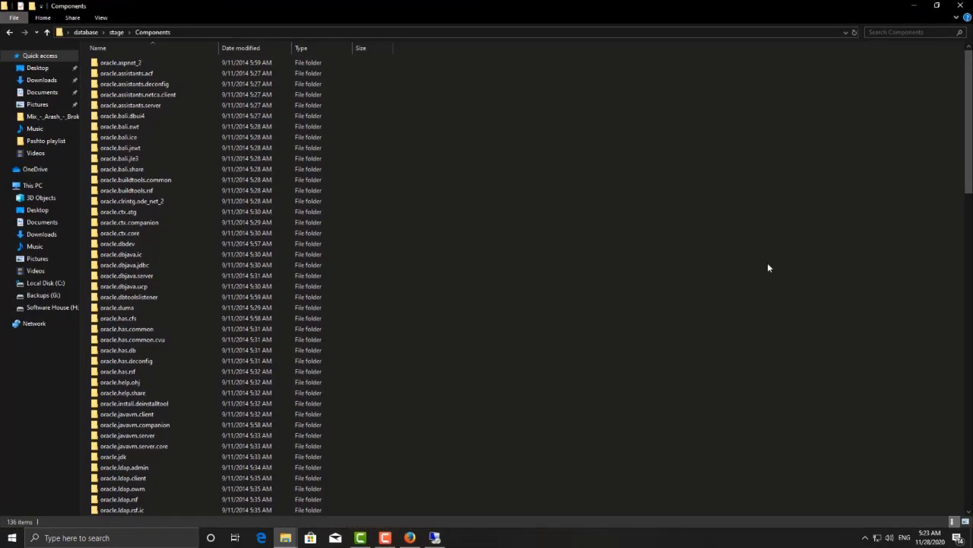
key(ctrl+v)
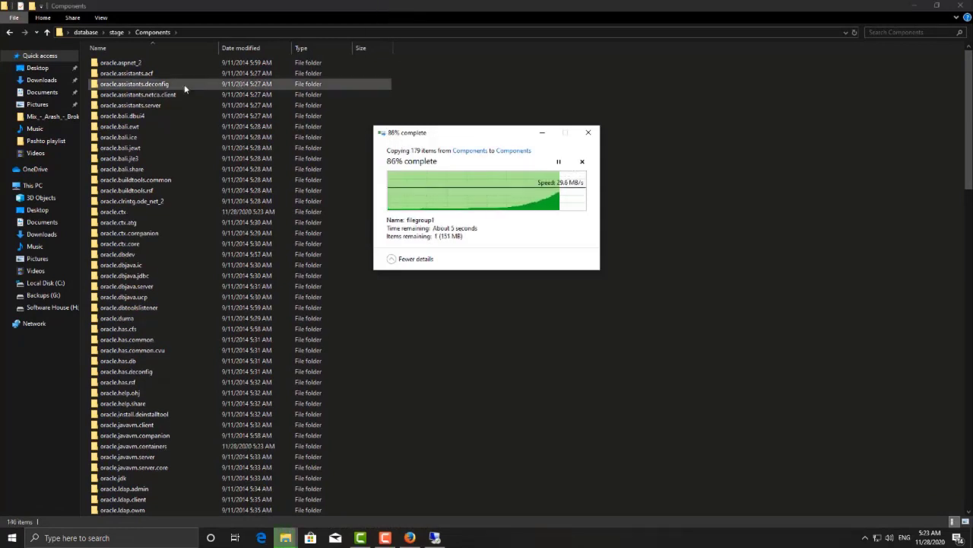
Step: Launch the oui installer from the database\install folder
click(9, 33)
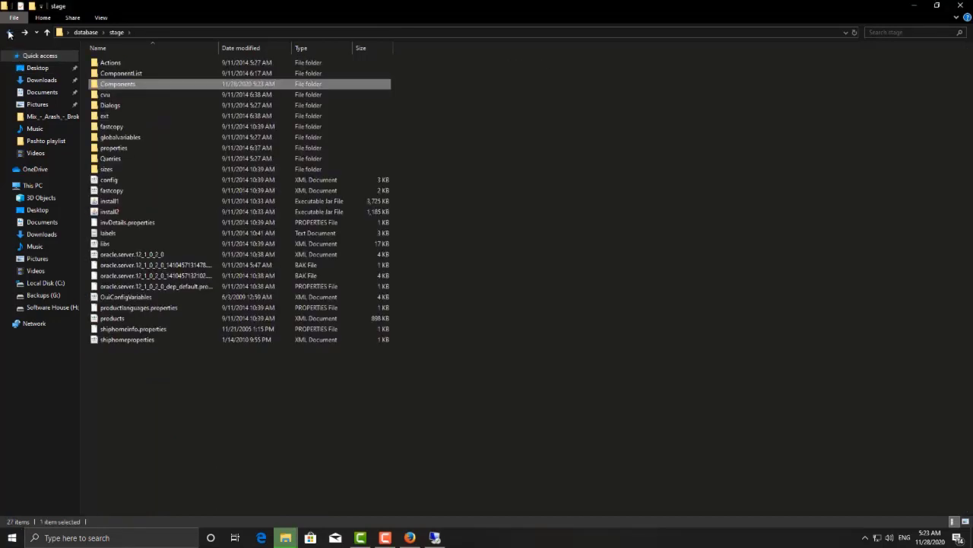
click(9, 33)
double_click(111, 62)
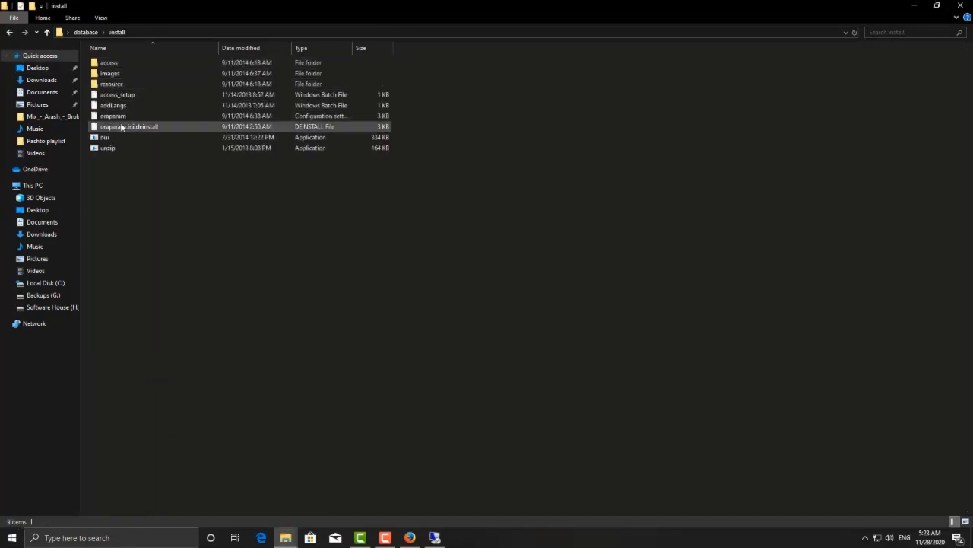
double_click(107, 138)
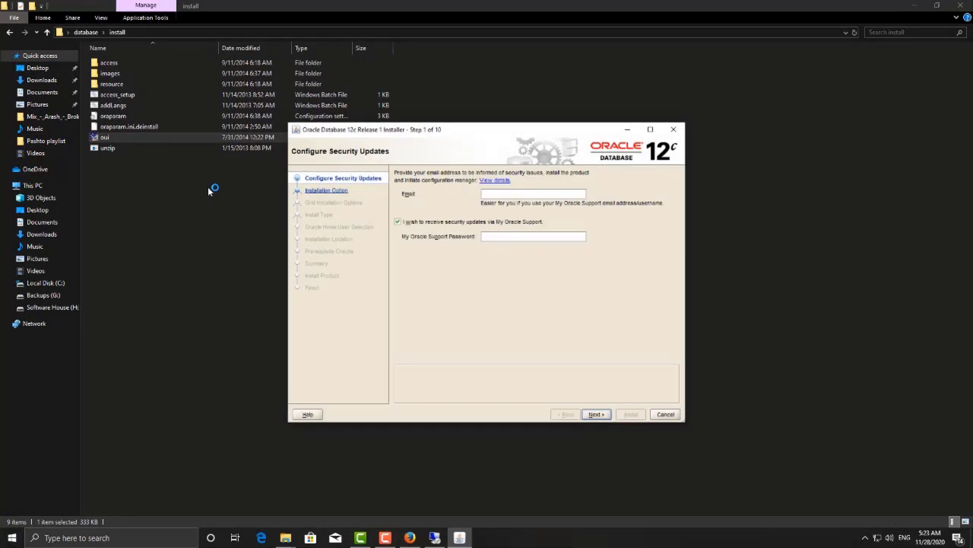
Step: Opt out of security updates, leave Email blank, and confirm continuing without an email
click(398, 221)
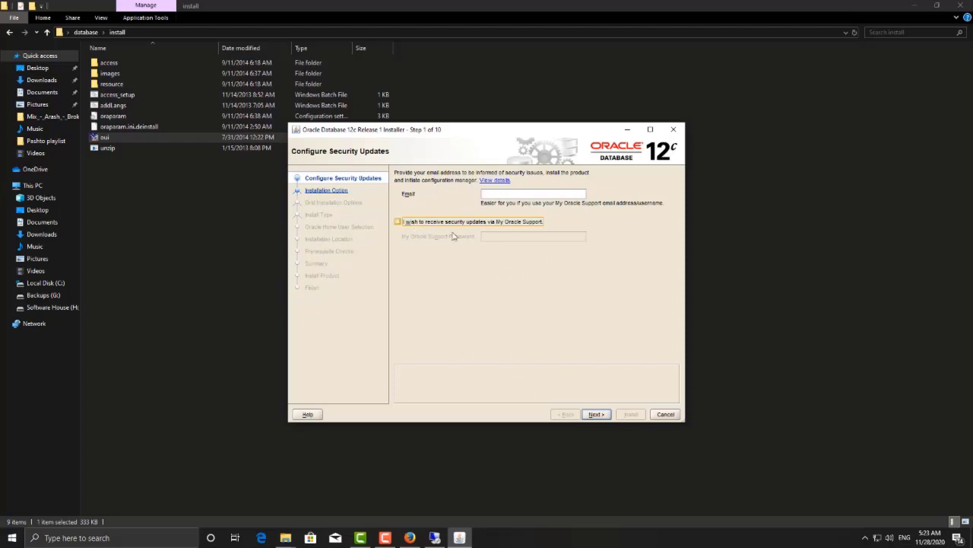
click(495, 195)
click(592, 414)
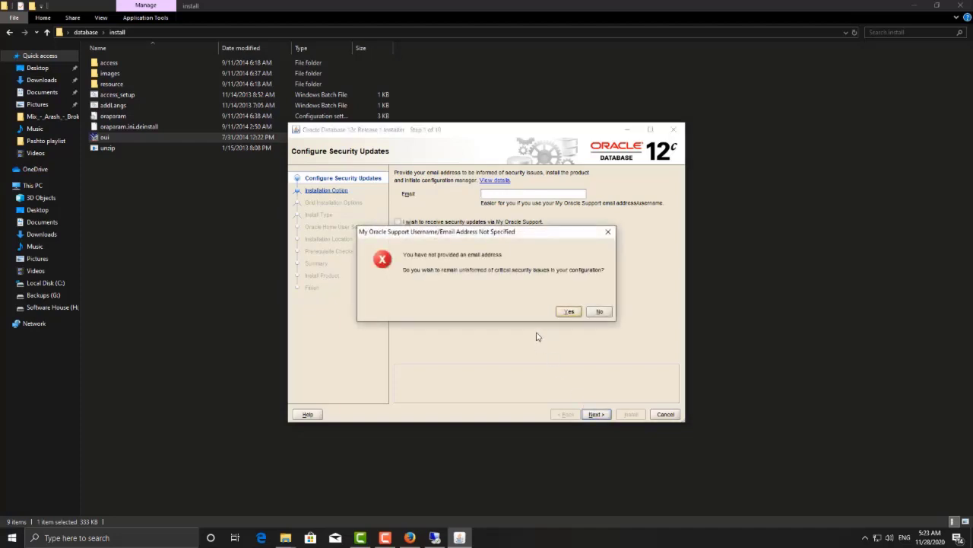
click(570, 311)
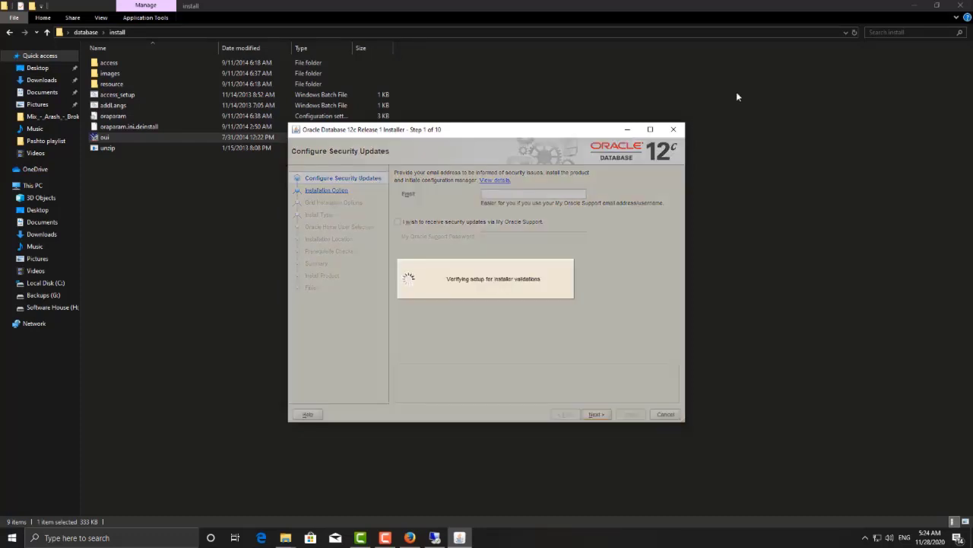
click(914, 6)
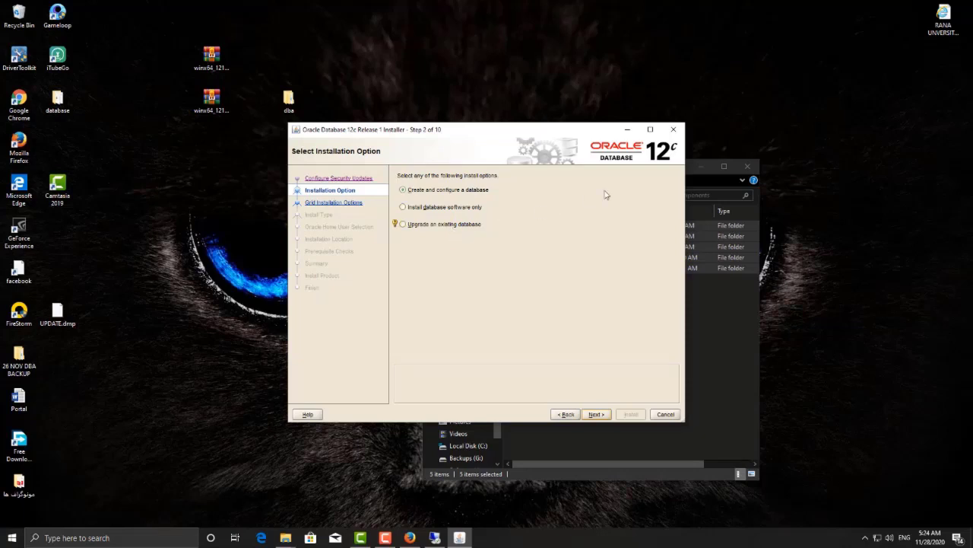
Step: Keep Create and configure a database, choose Server class, and keep single instance installation
drag(501, 139, 366, 150)
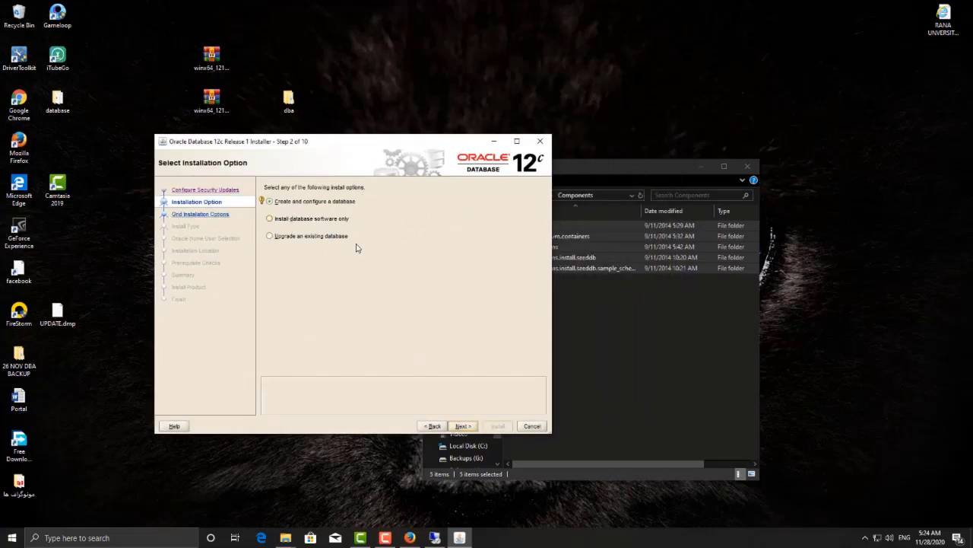
click(473, 427)
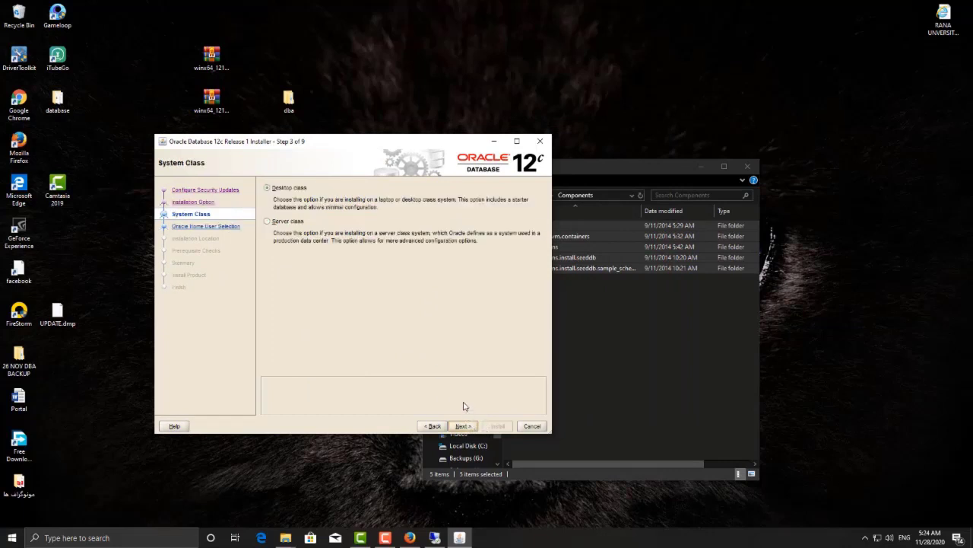
click(283, 190)
click(289, 222)
click(468, 427)
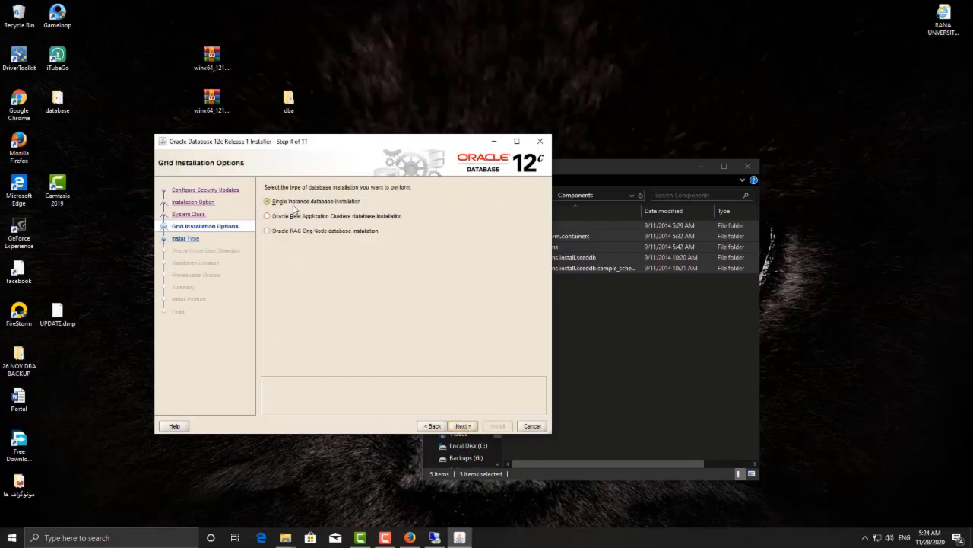
click(294, 204)
click(468, 426)
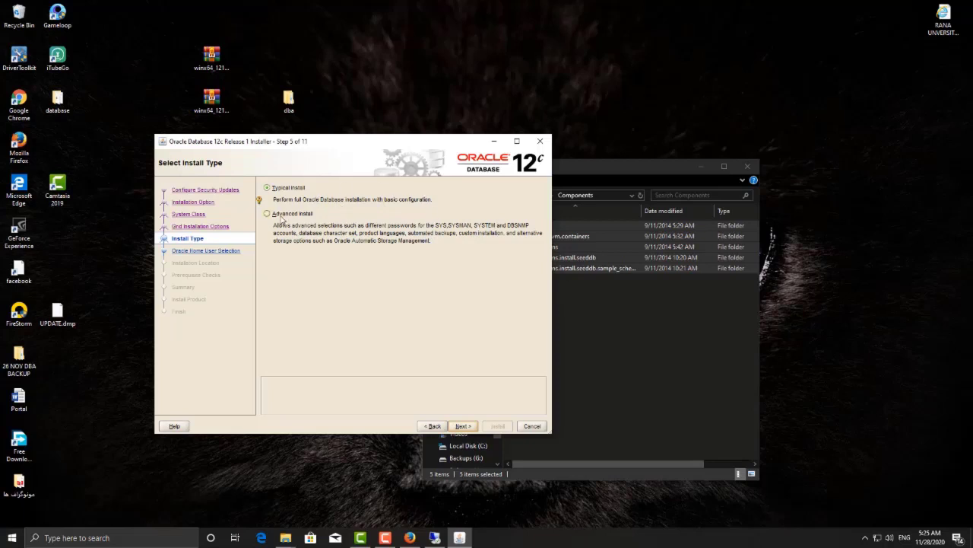
Step: Choose Advanced install, keep English as product language and Enterprise Edition
click(282, 215)
click(464, 426)
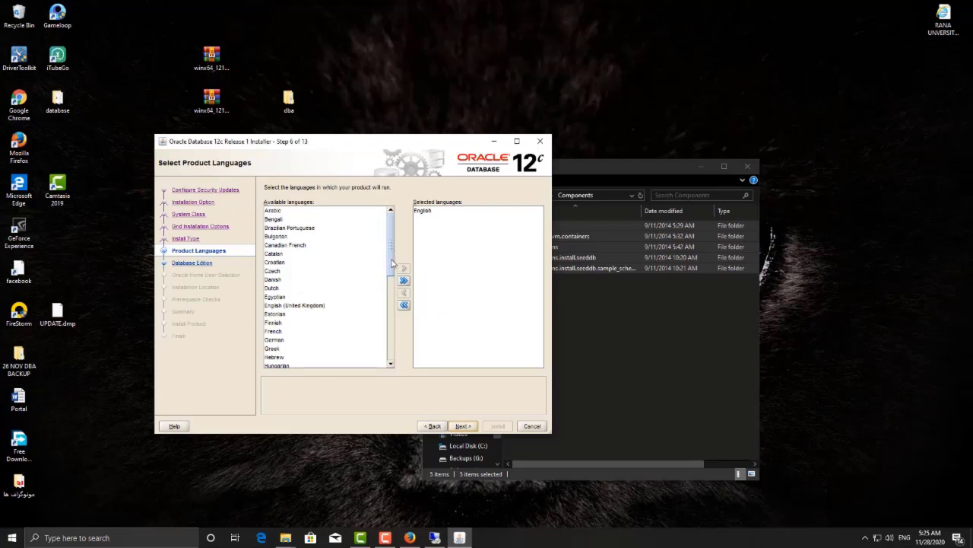
scroll(392, 262, down, 4)
scroll(393, 262, up, 4)
click(463, 426)
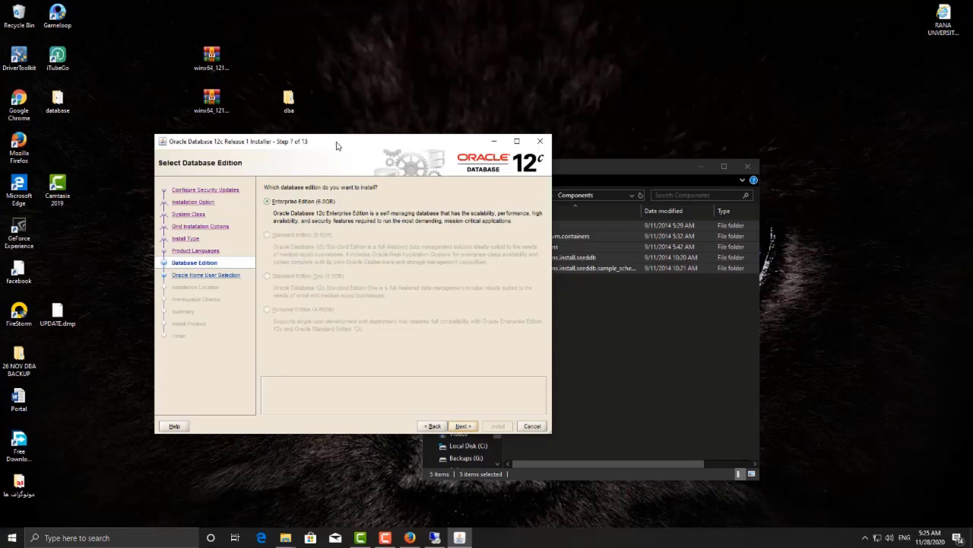
drag(337, 145, 401, 120)
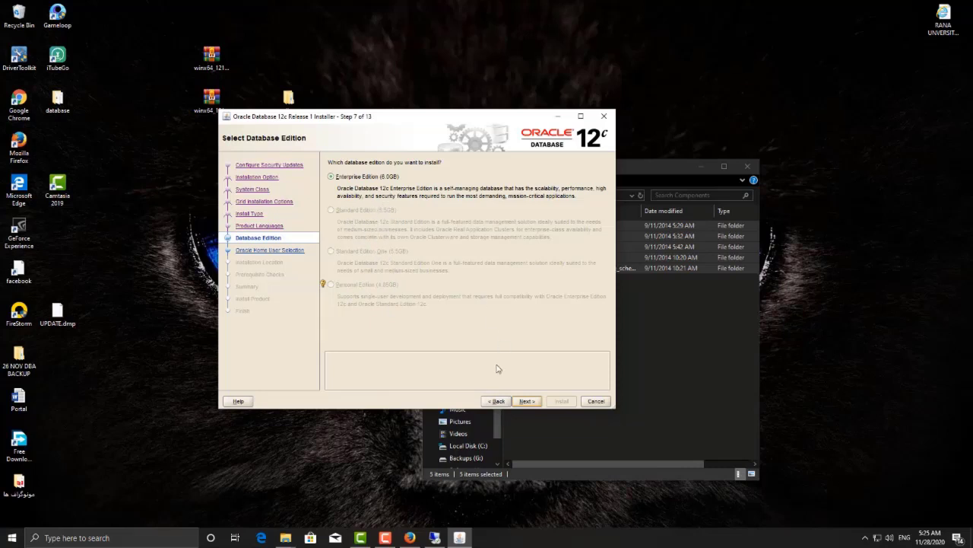
click(528, 401)
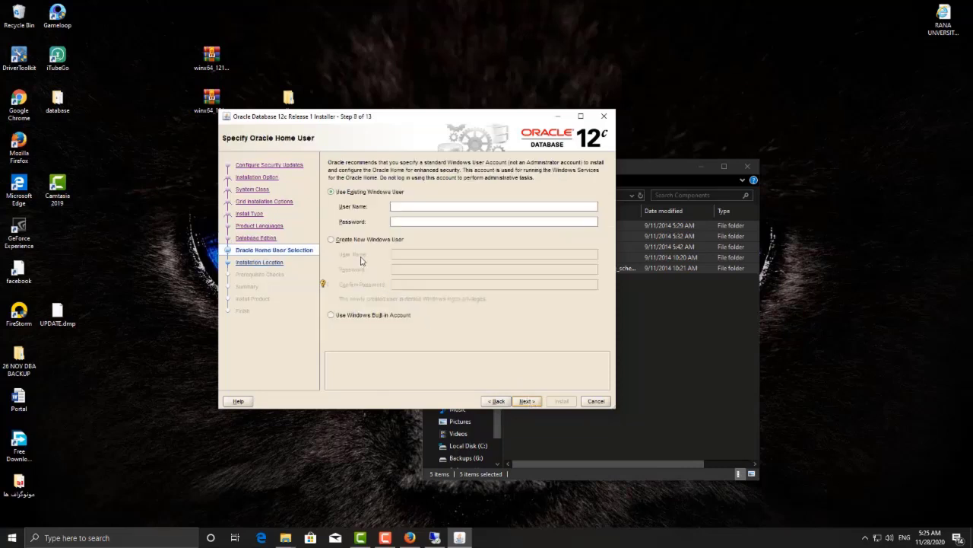
Step: Use the Windows built-in account, keep default locations and General Purpose configuration
click(366, 318)
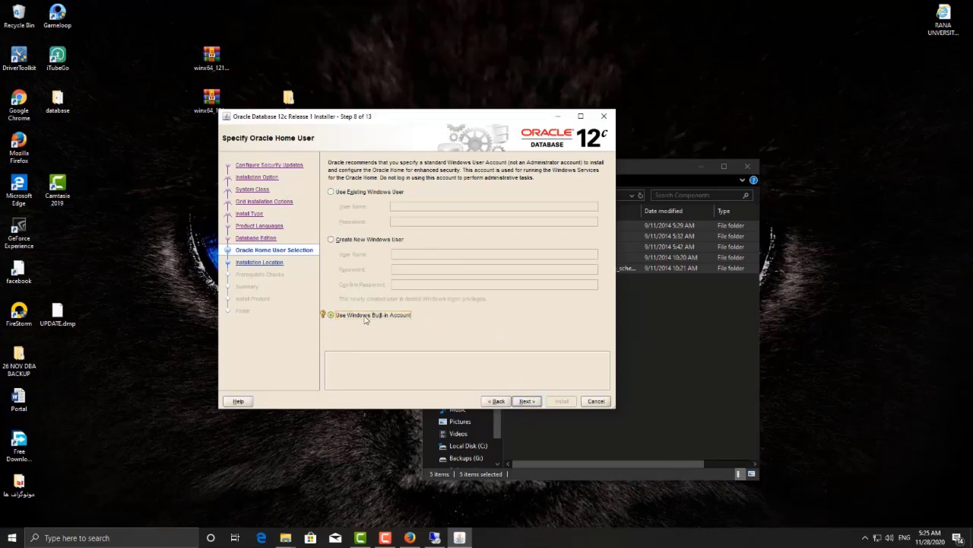
click(526, 401)
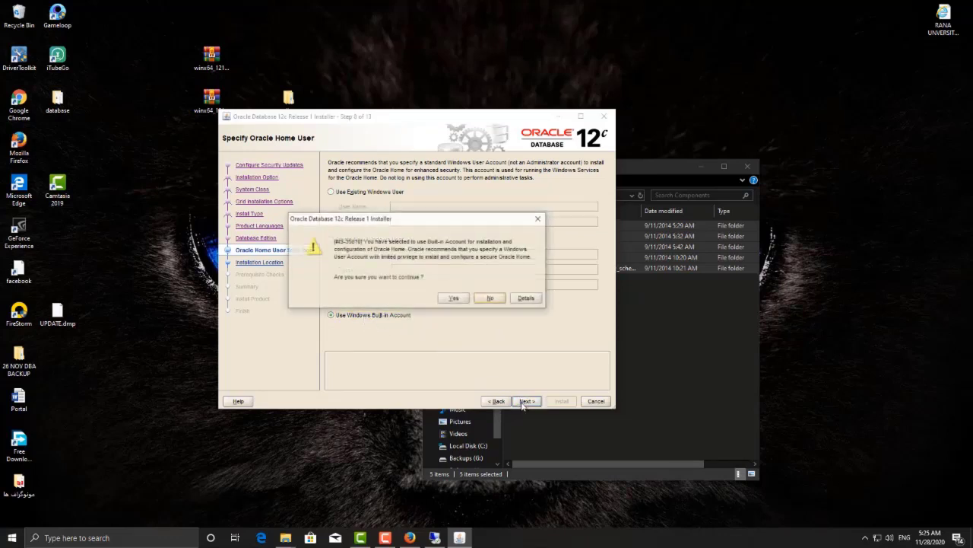
click(460, 299)
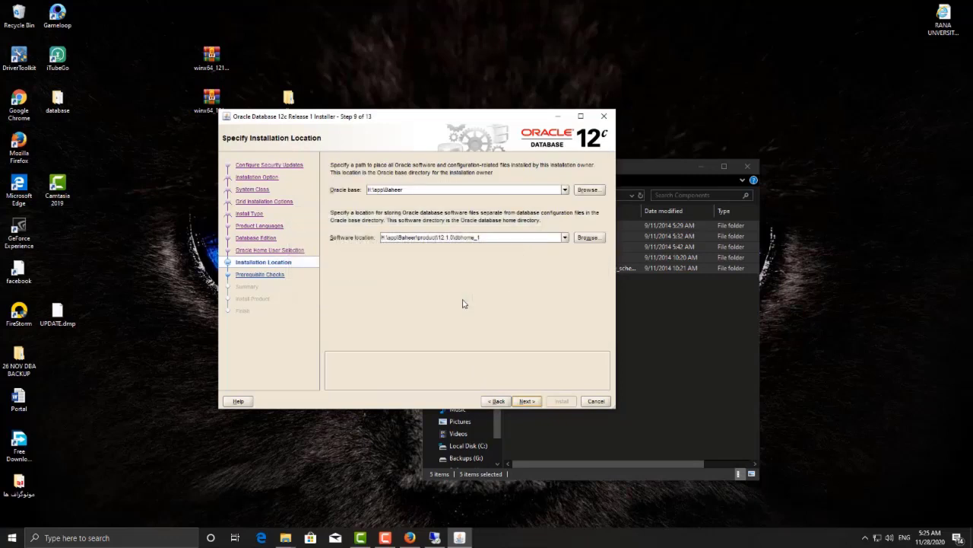
click(411, 191)
click(523, 402)
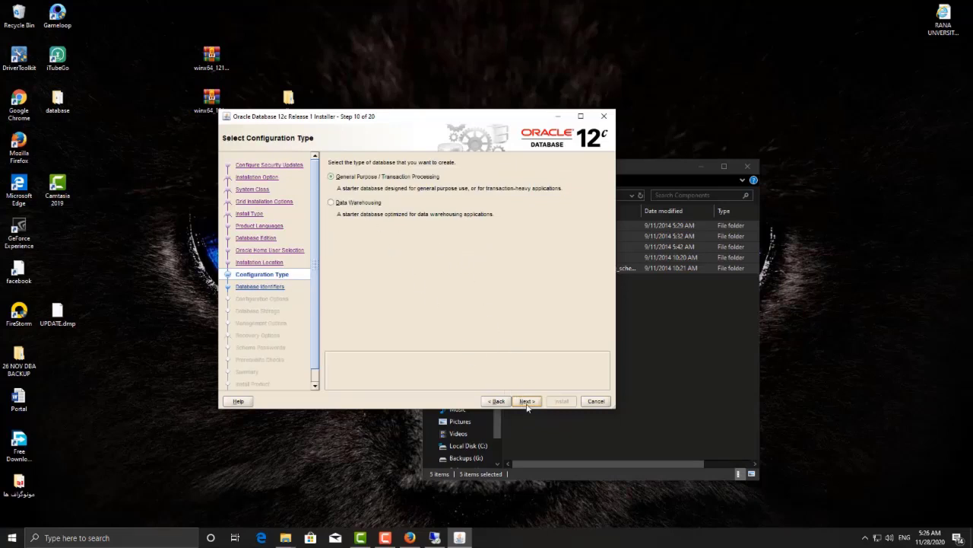
click(526, 403)
Step: Keep global database name orcl and uncheck Create as Container database
drag(421, 201, 393, 200)
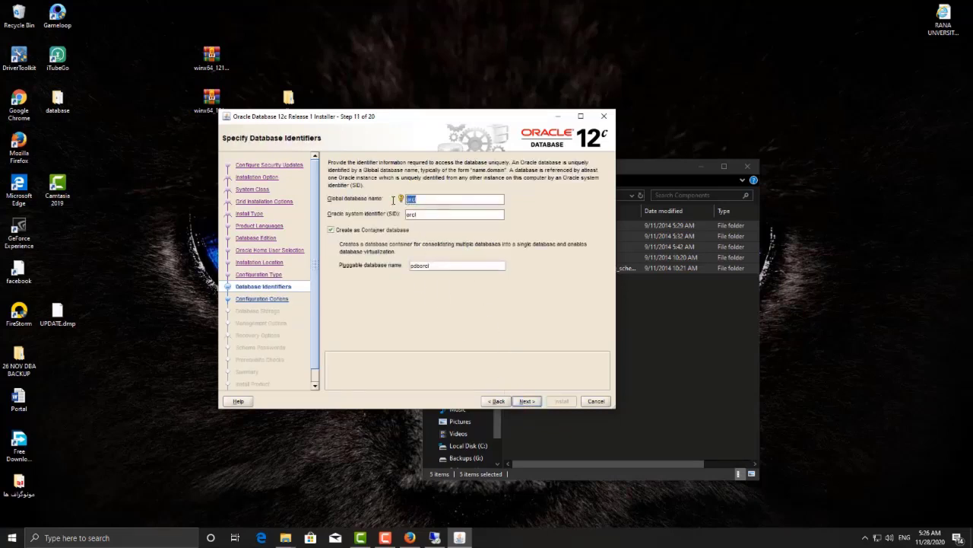
click(417, 199)
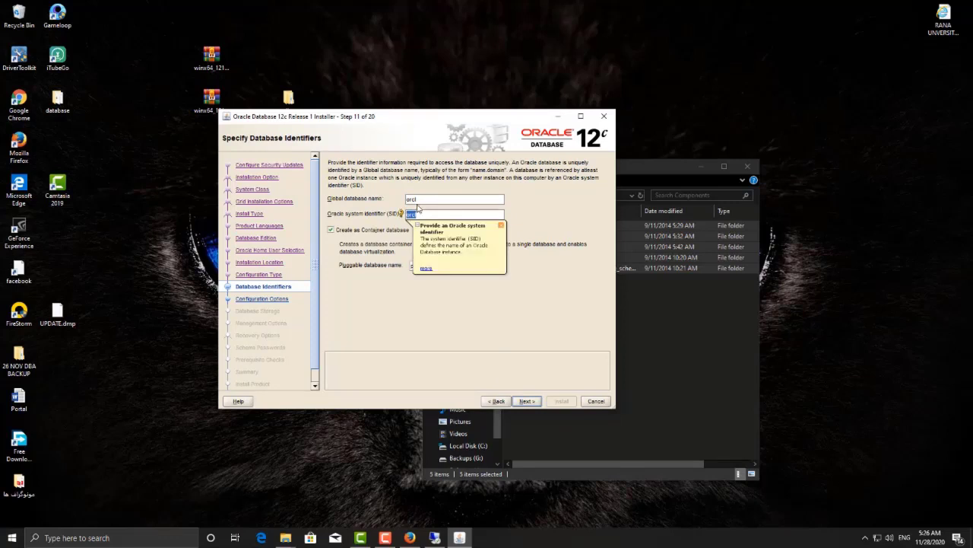
drag(417, 200, 406, 199)
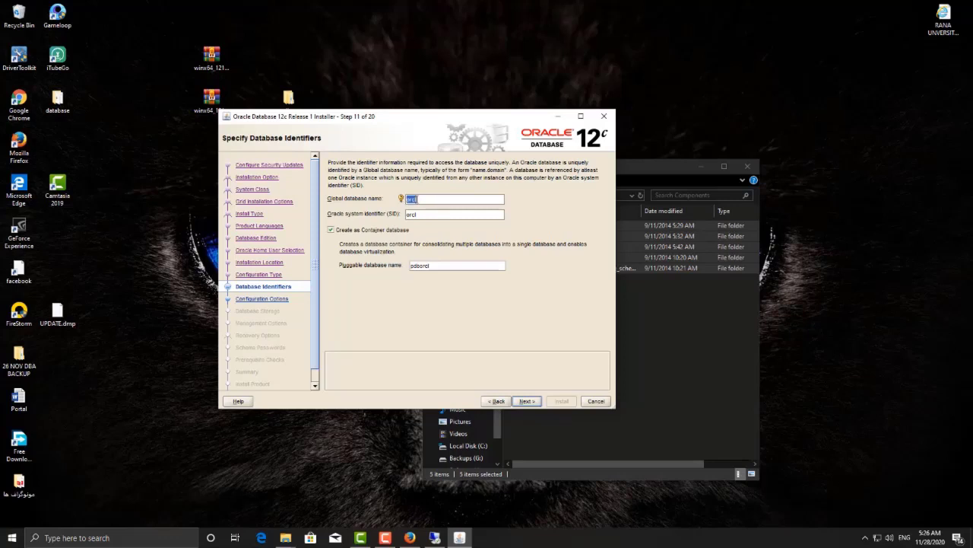
click(419, 215)
double_click(416, 200)
click(353, 233)
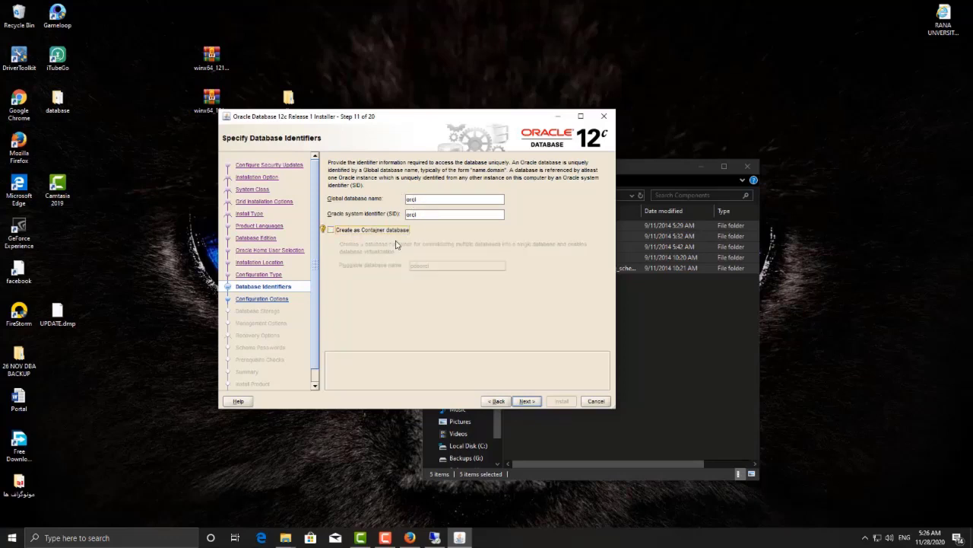
click(527, 401)
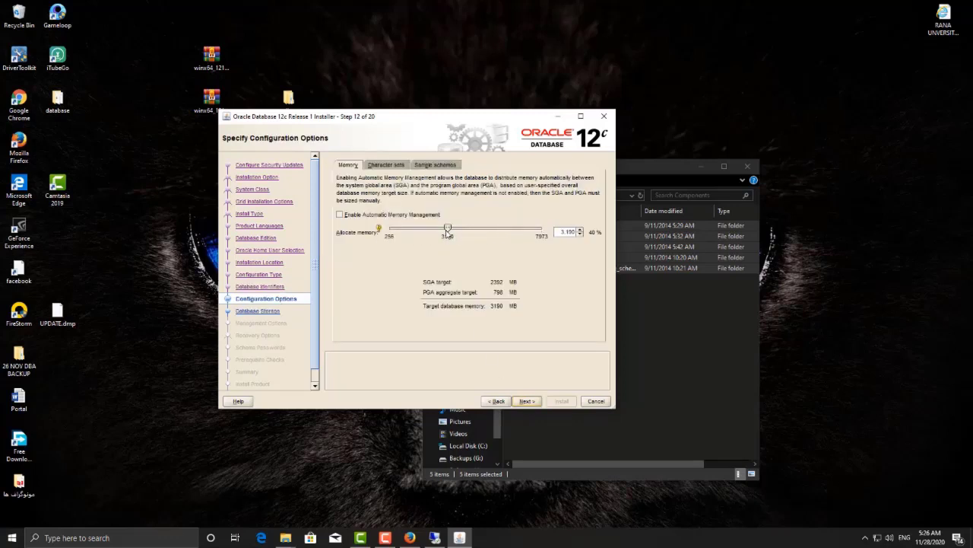
Step: Select the Unicode AL32UTF8 character set and enable Create database with sample schemas
click(393, 167)
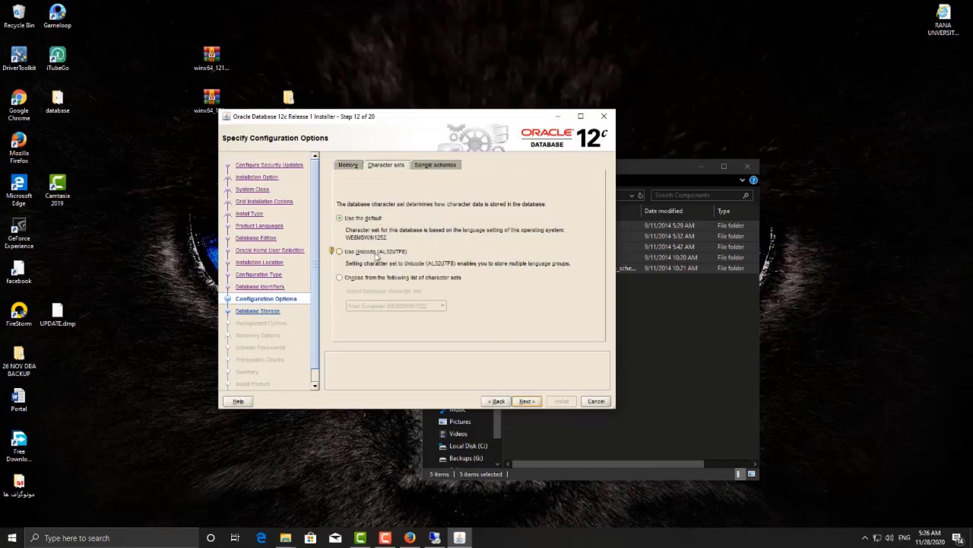
click(368, 252)
click(373, 278)
click(443, 306)
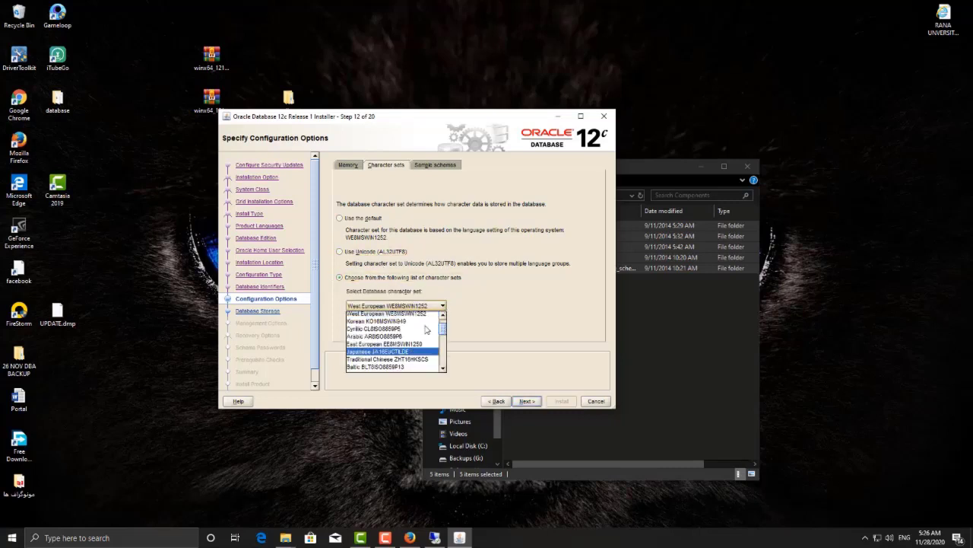
mouse_move(442, 328)
mouse_down()
mouse_move(444, 359)
mouse_move(445, 324)
mouse_up()
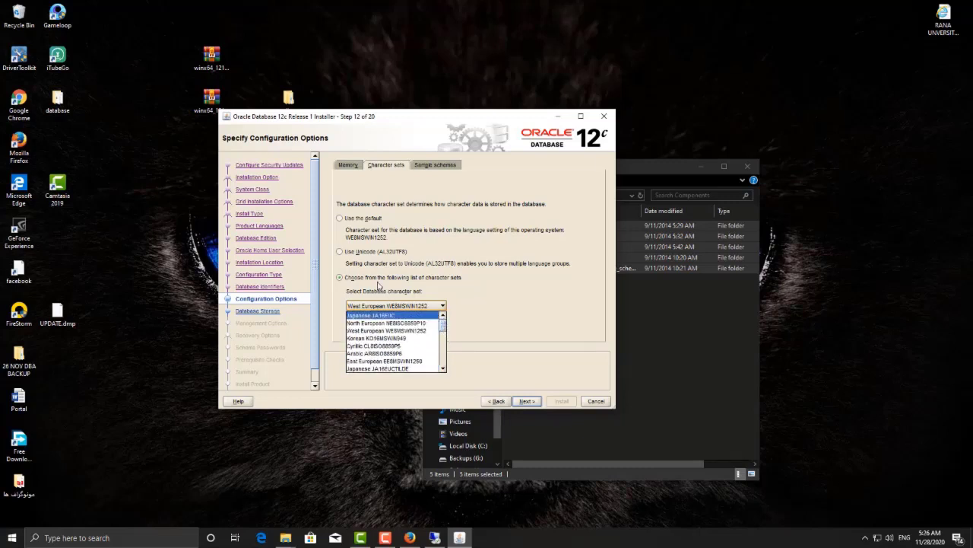
click(368, 251)
click(433, 168)
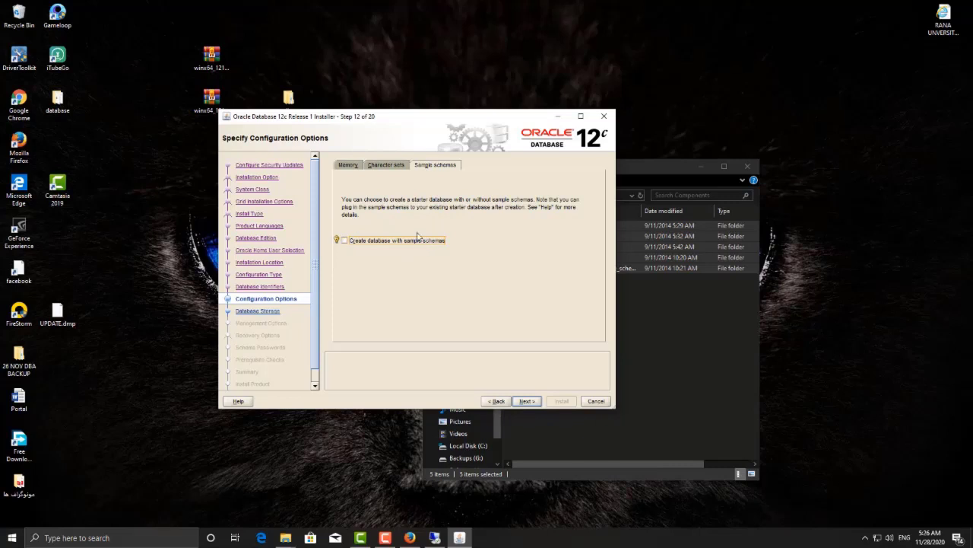
click(358, 242)
click(399, 166)
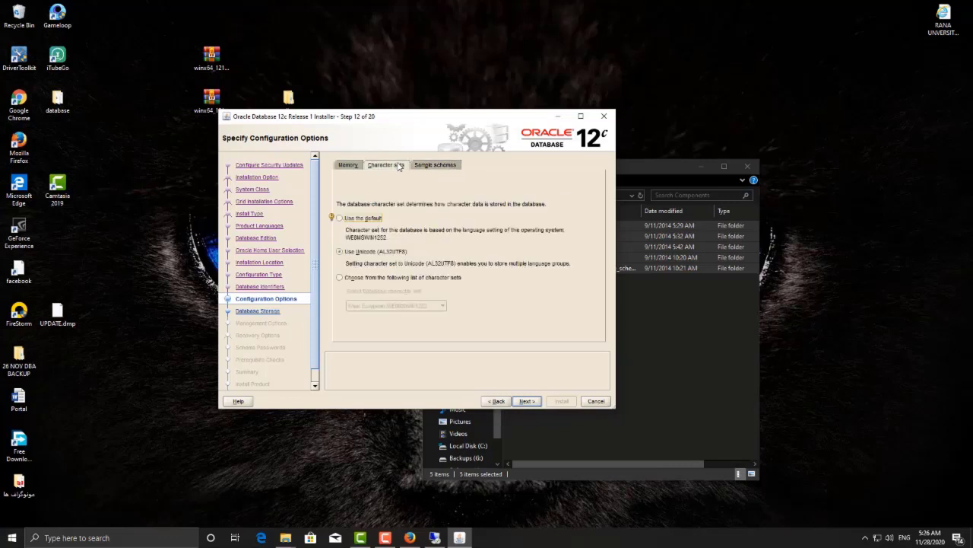
click(526, 401)
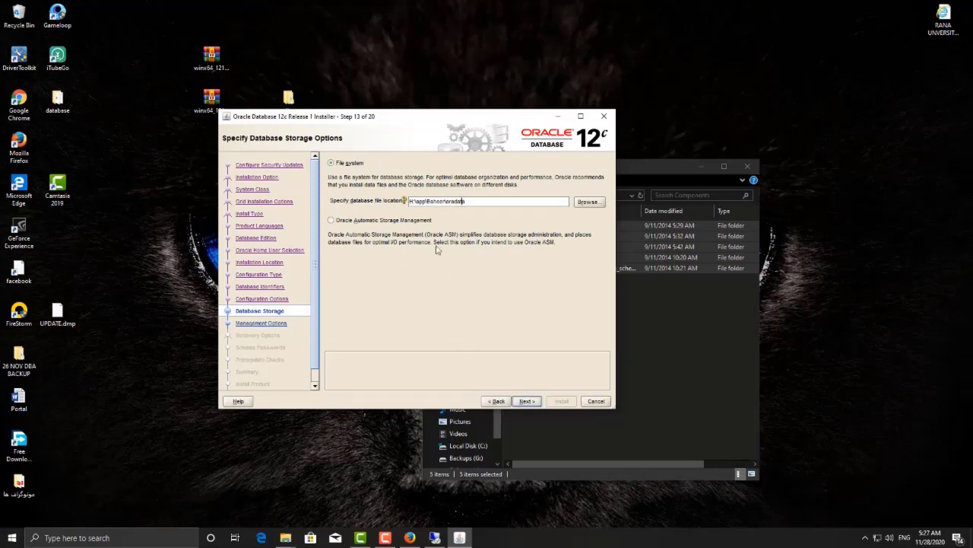
Step: Keep file-system storage, leave Cloud Control unregistered, and continue with recovery disabled
drag(410, 200, 437, 201)
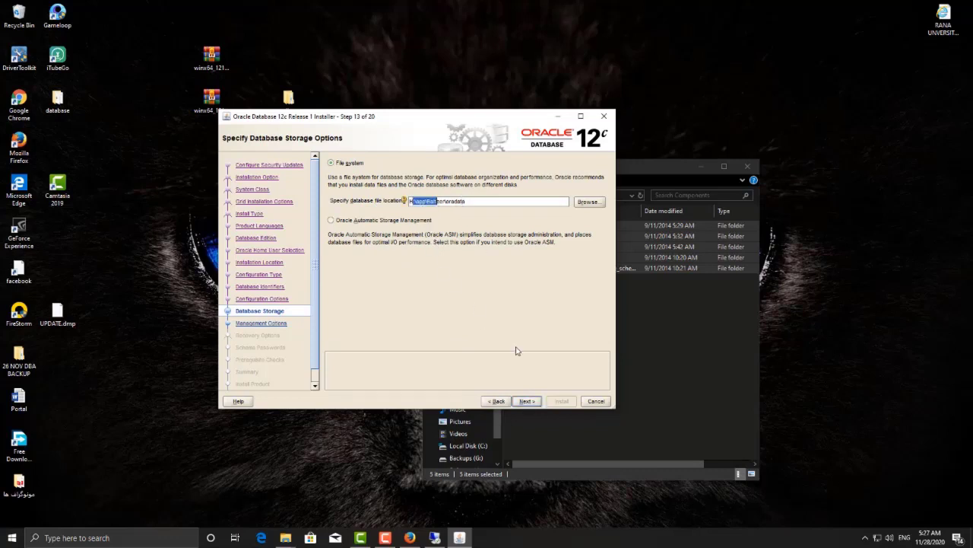
click(534, 403)
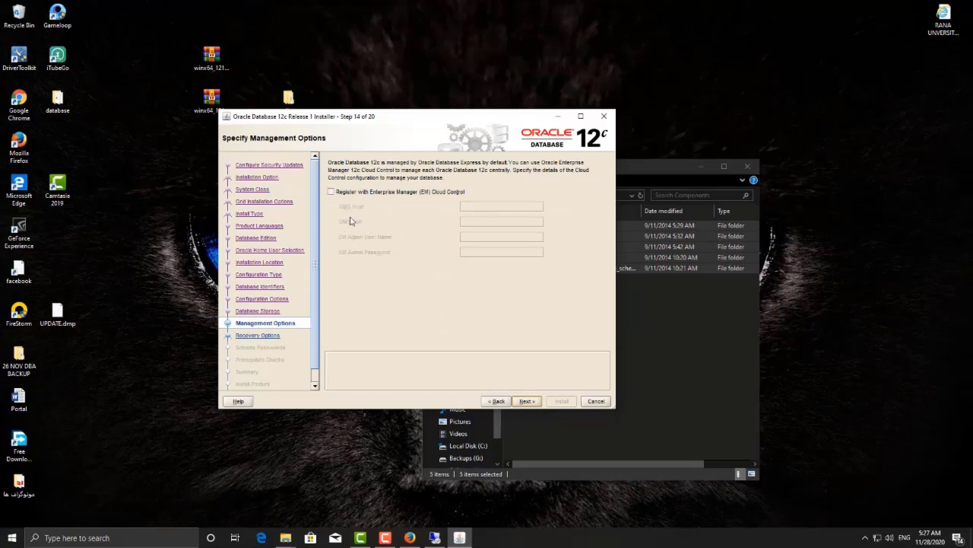
click(527, 401)
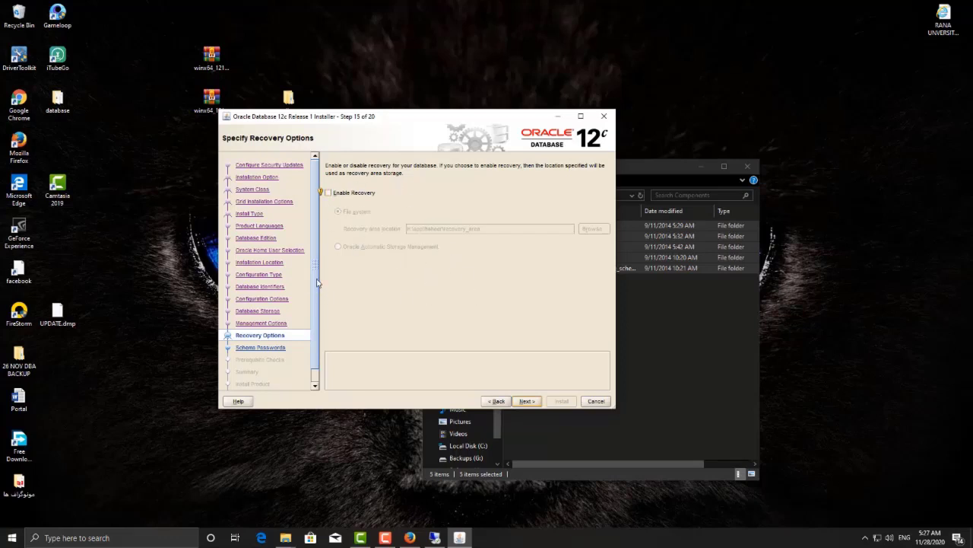
scroll(318, 283, down, 1)
scroll(317, 259, up, 1)
click(537, 403)
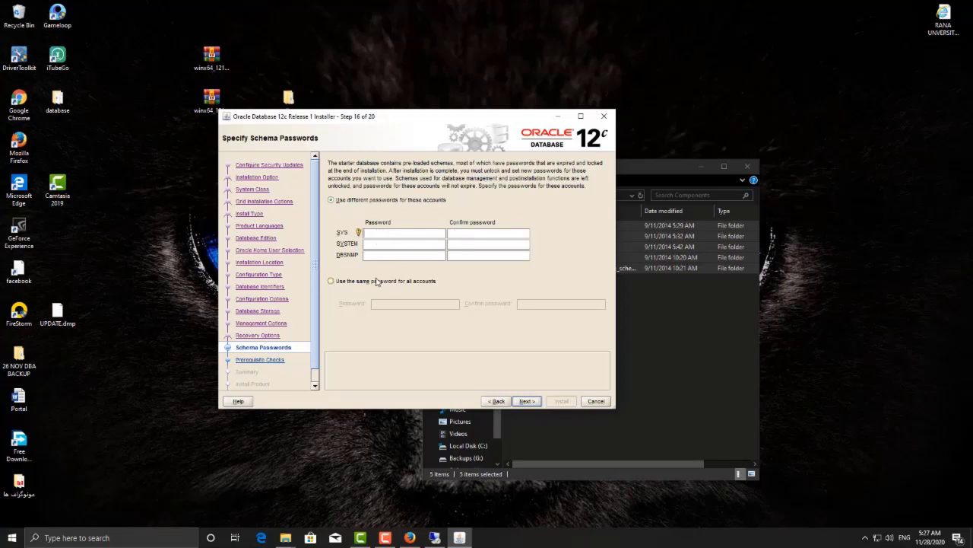
Step: Set one shared password for all accounts and accept the password standards warning
click(377, 283)
click(407, 305)
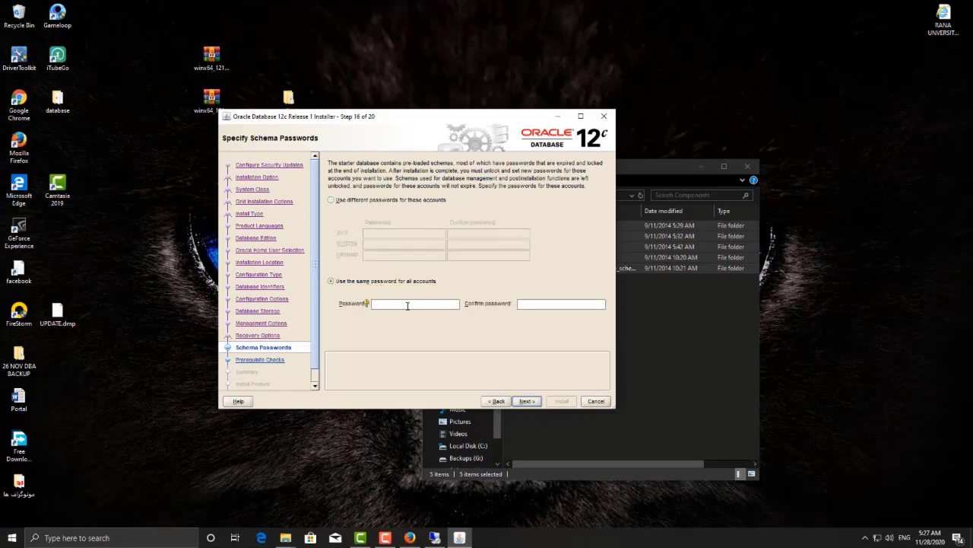
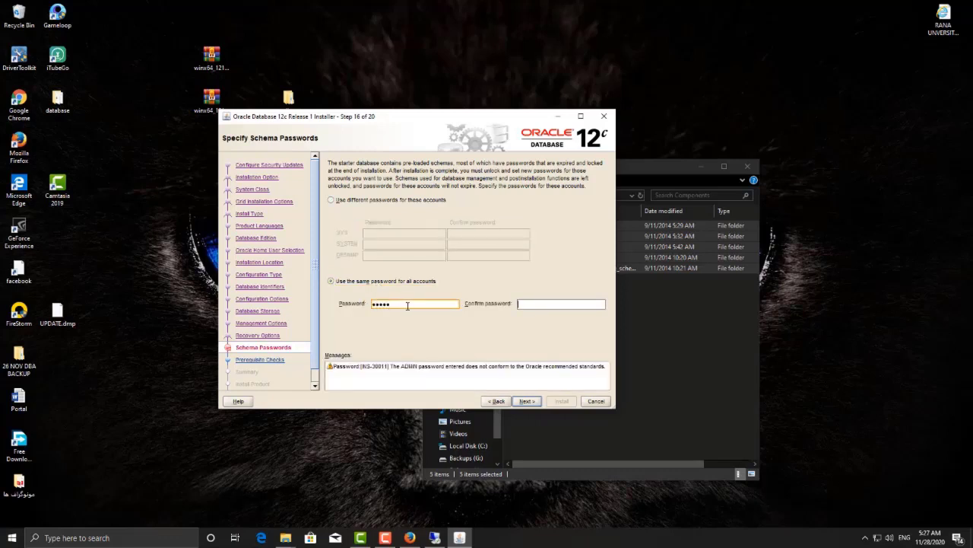
click(527, 398)
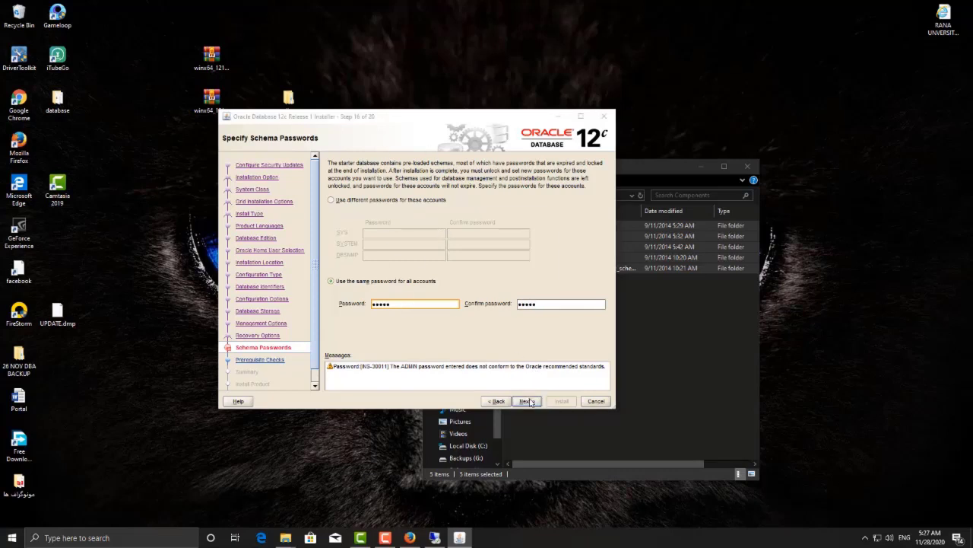
click(477, 295)
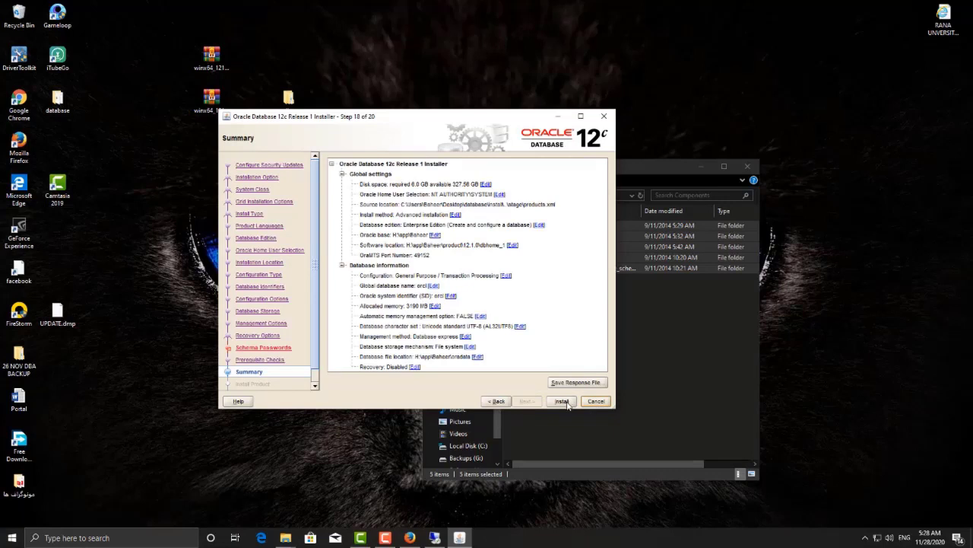
Step: Run the installation, then select the EM Database Express URL in the orcl creation summary
click(563, 401)
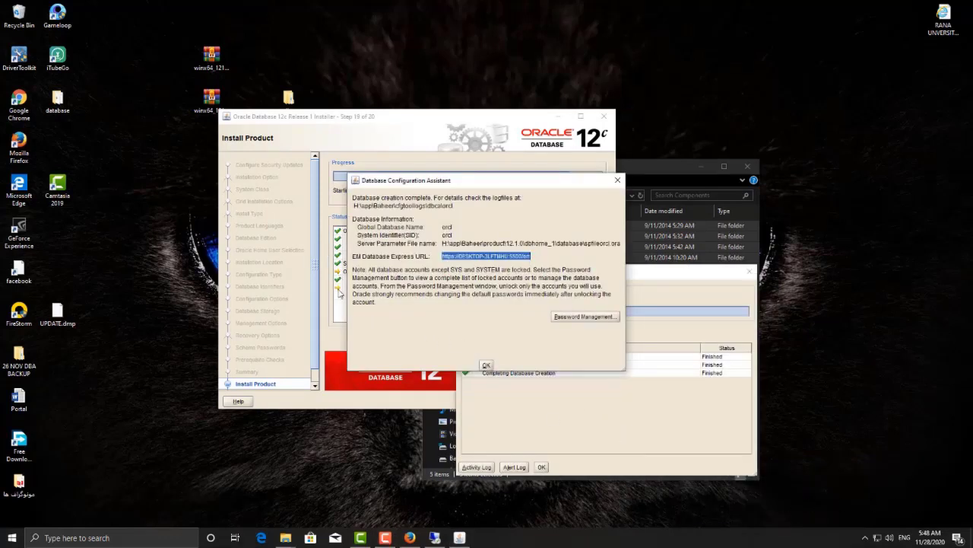
drag(396, 181, 350, 178)
click(451, 257)
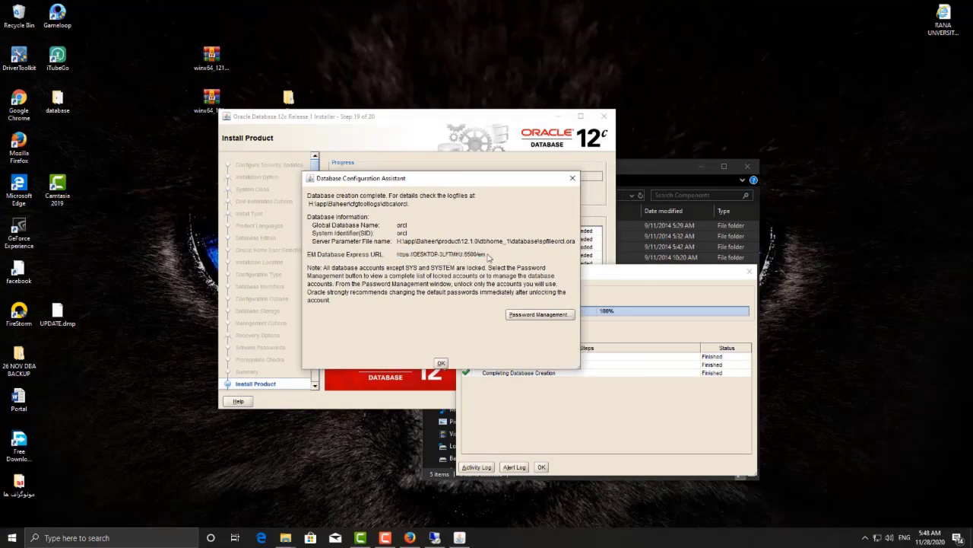
drag(491, 257, 398, 259)
key(ctrl+c)
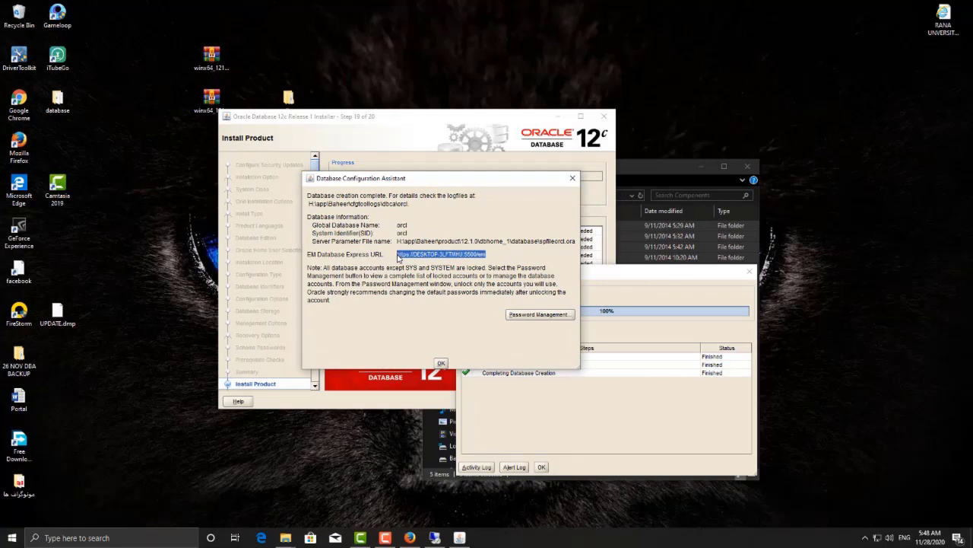
right_click(701, 112)
Step: Paste the EM Express URL into a new desktop text document, then close Notepad
mouse_move(742, 207)
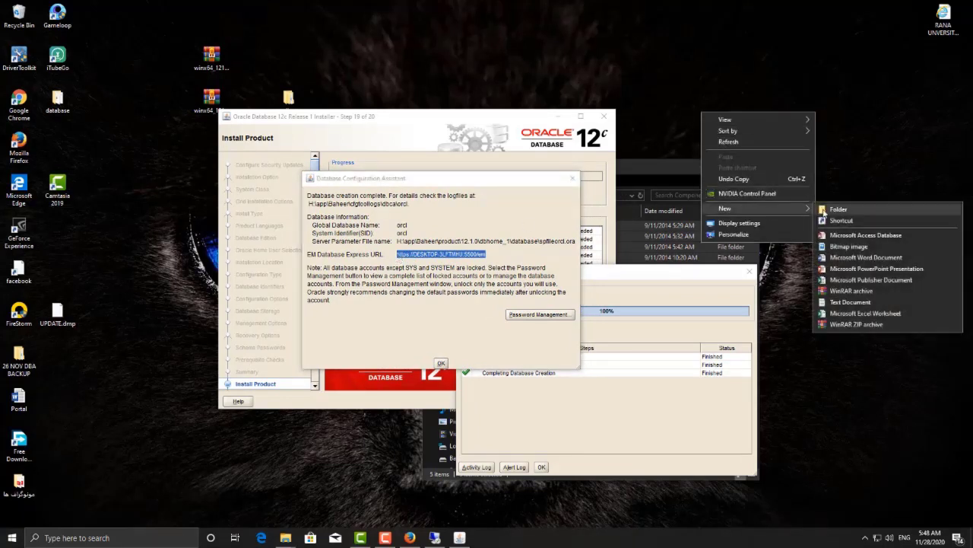
click(851, 302)
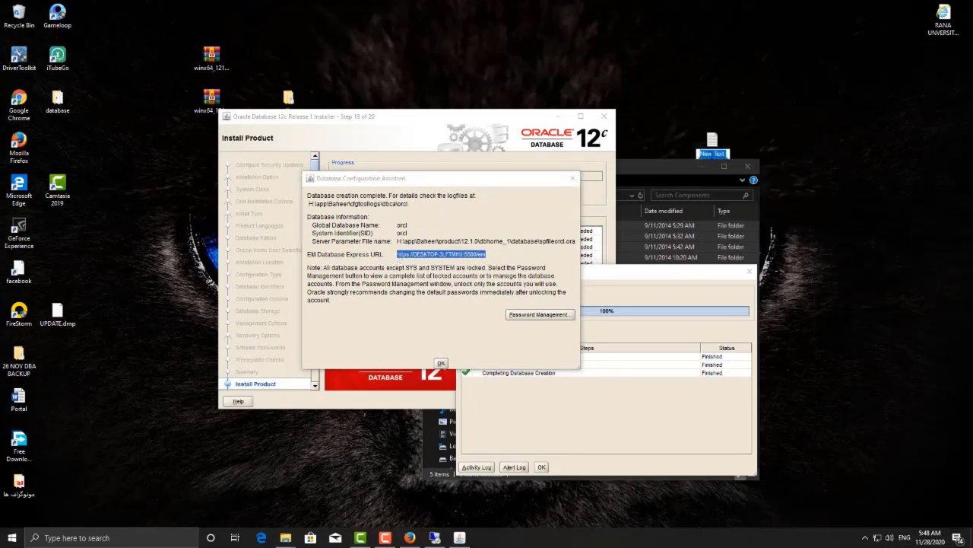
key(Return)
key(Return)
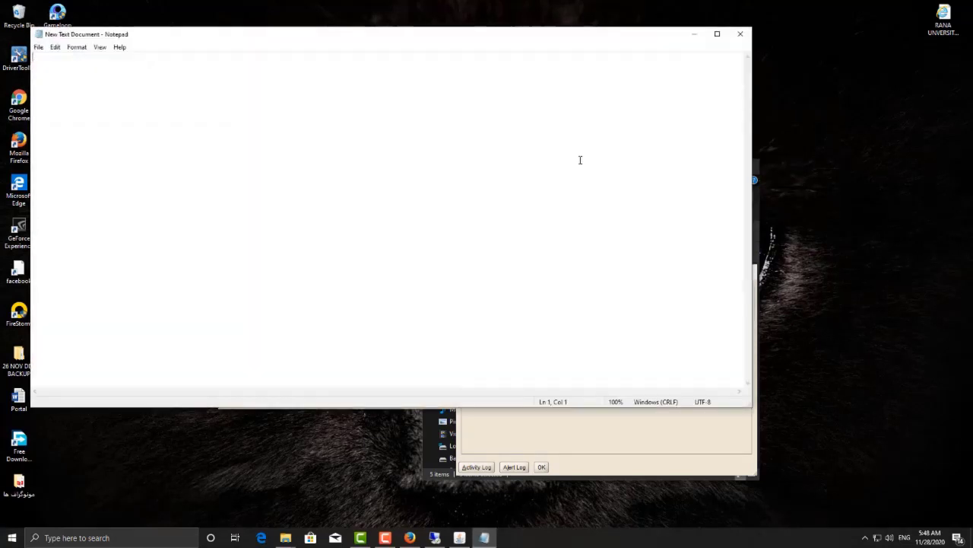
key(ctrl+v)
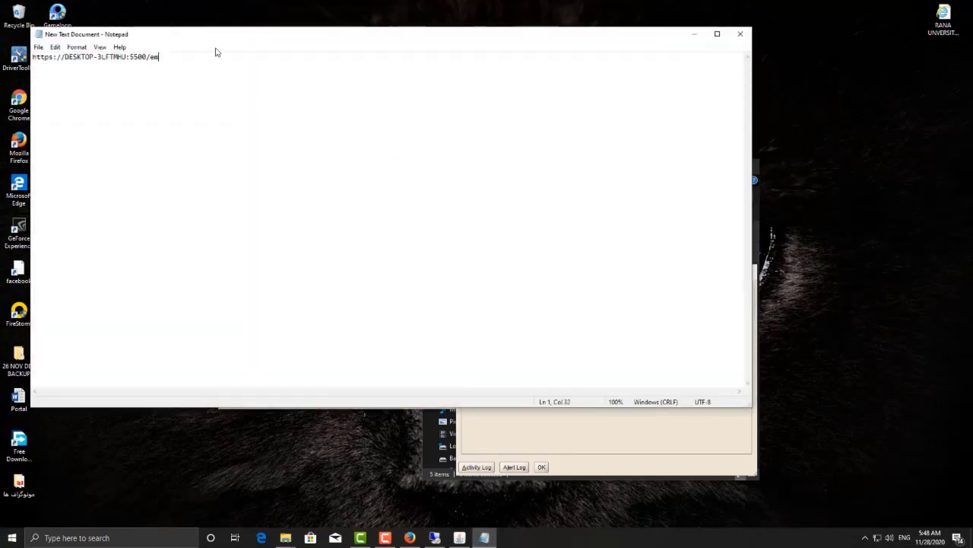
drag(213, 35, 382, 92)
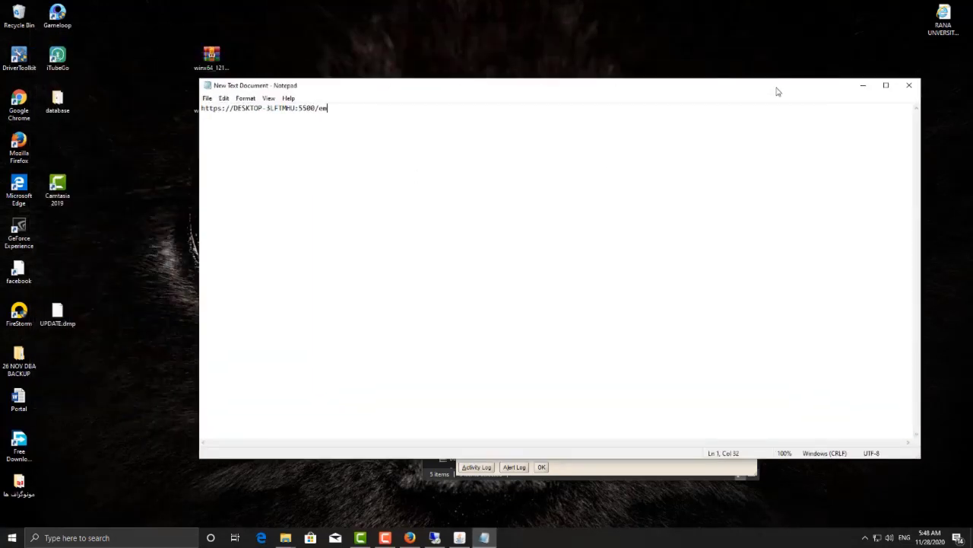
drag(778, 91, 741, 129)
click(814, 128)
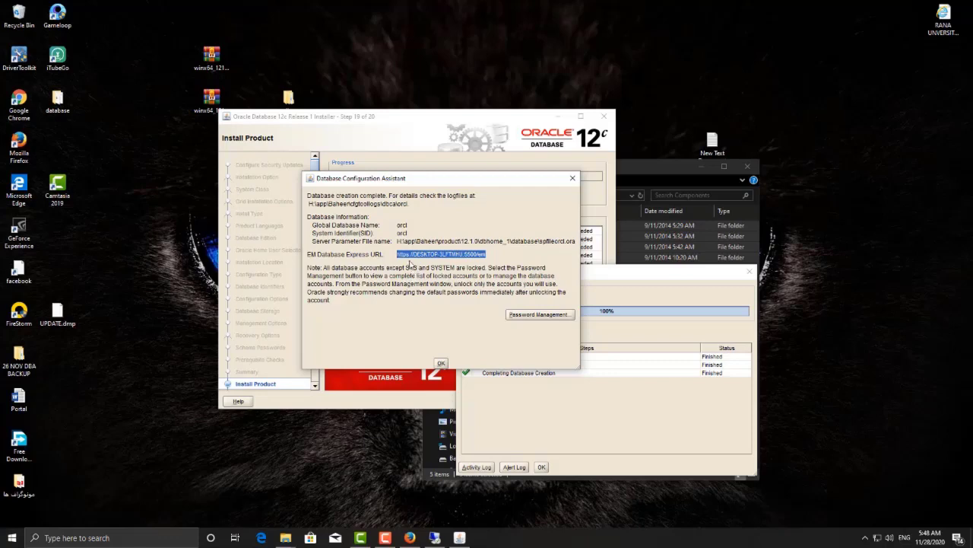
Step: Dismiss the database creation summary with OK and close the finished installer
drag(400, 184, 357, 196)
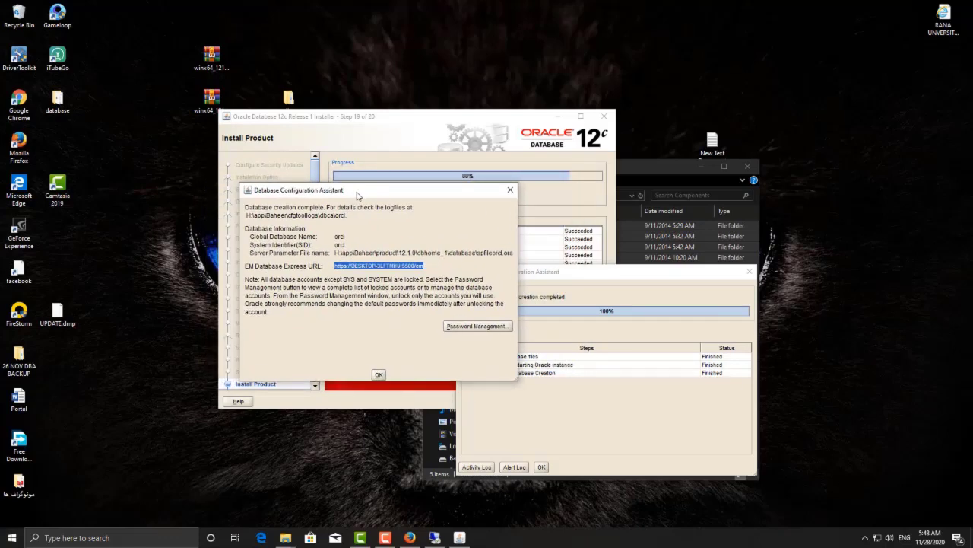
click(379, 375)
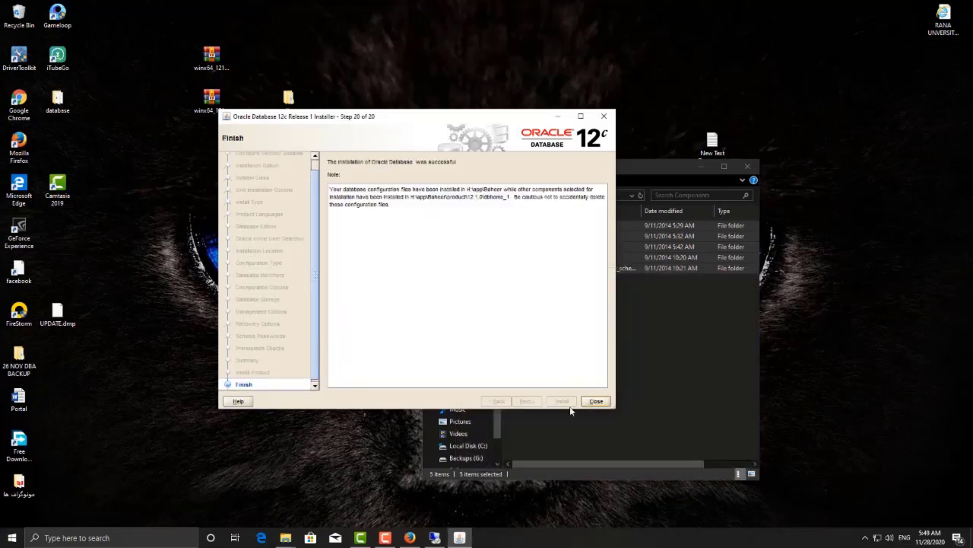
click(596, 401)
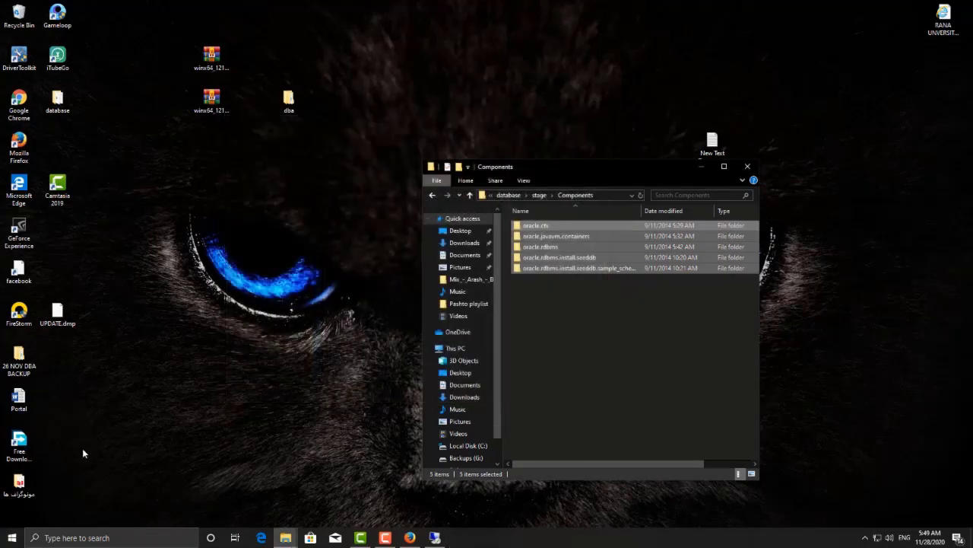
Step: Find SQL Plus through the Start menu search and launch it
click(13, 537)
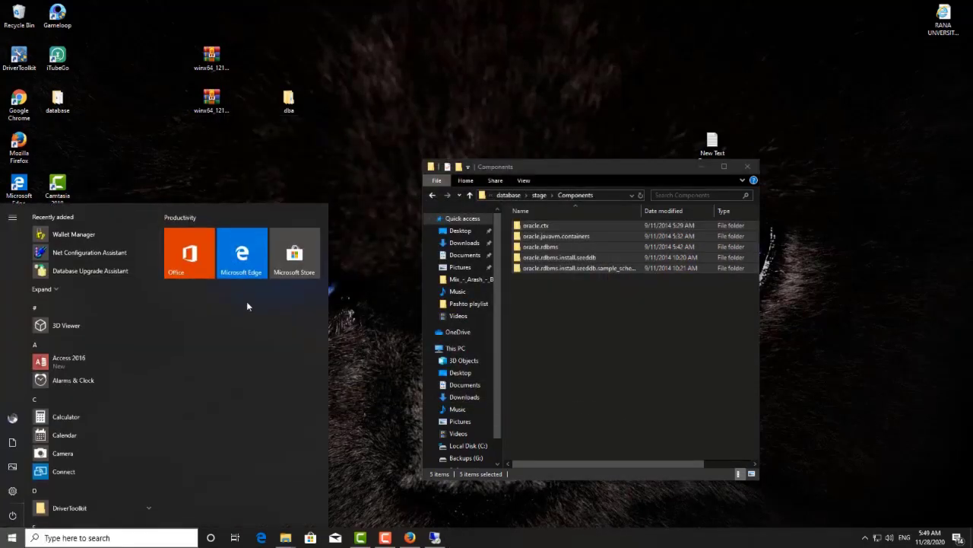
text(SQL)
click(79, 307)
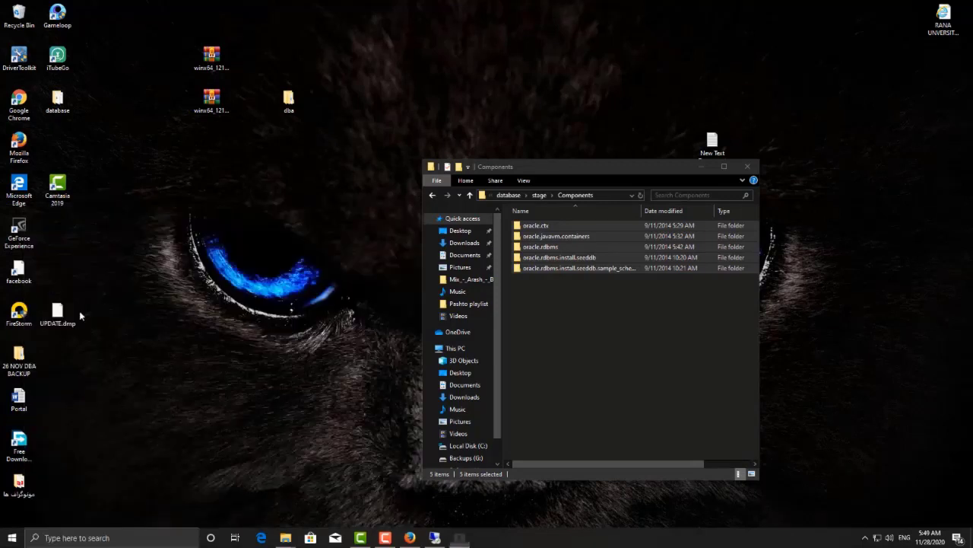
Step: Log in as 'sys as sysdba' to reach the SQL prompt
text(SYS)
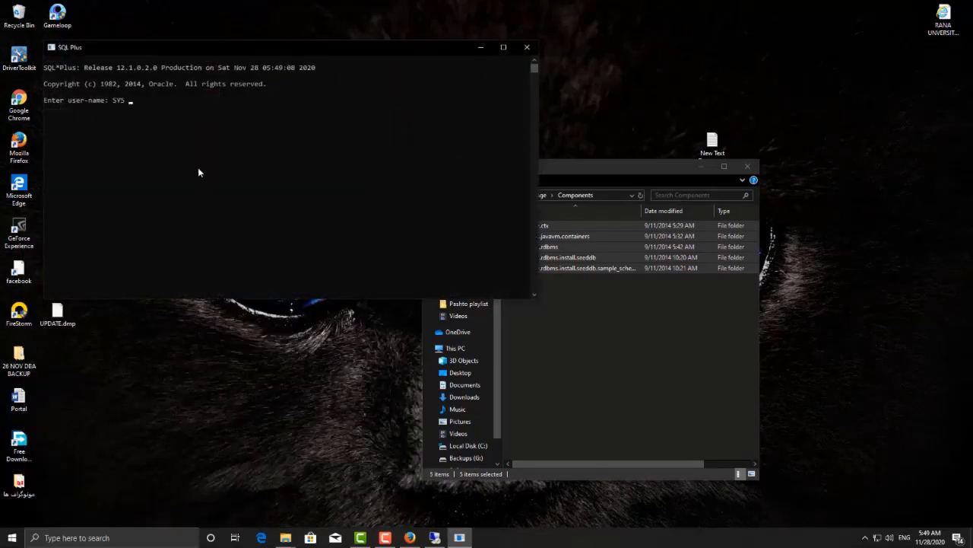
key(BackSpace)
key(BackSpace)
key(BackSpace)
text(sys as sysdba)
key(Return)
key(Return)
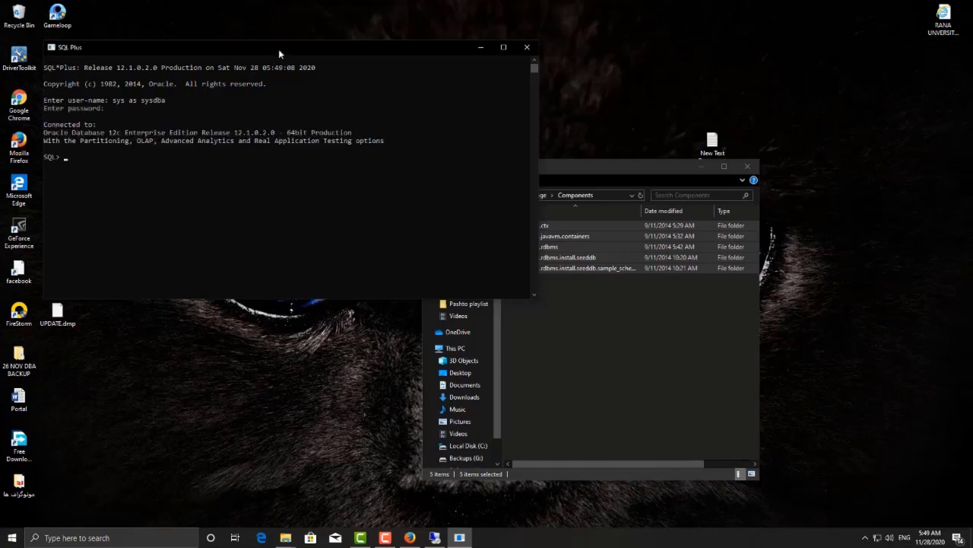
drag(279, 48, 437, 82)
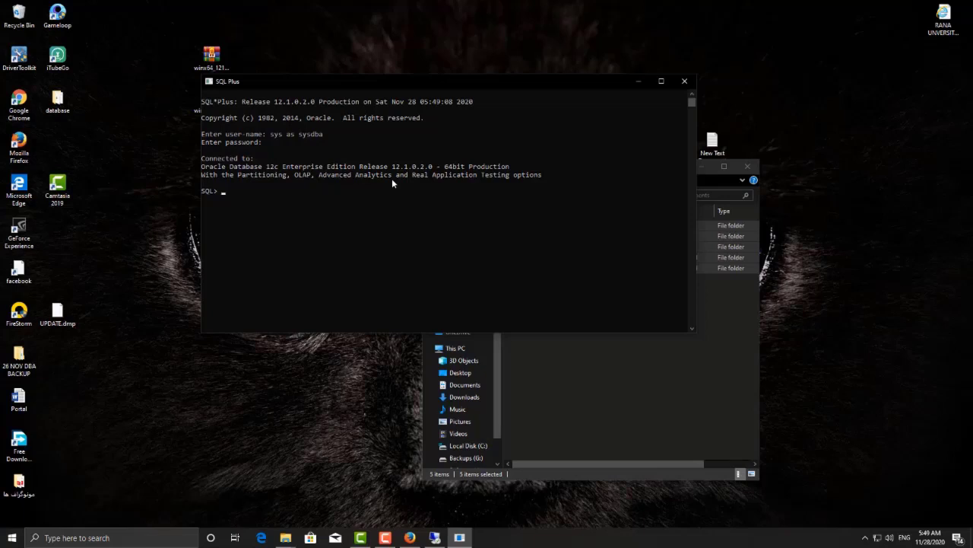
key(super)
Step: Open a second SQL Plus console, then create user AHMAD with a password from the sys session
text(SQL)
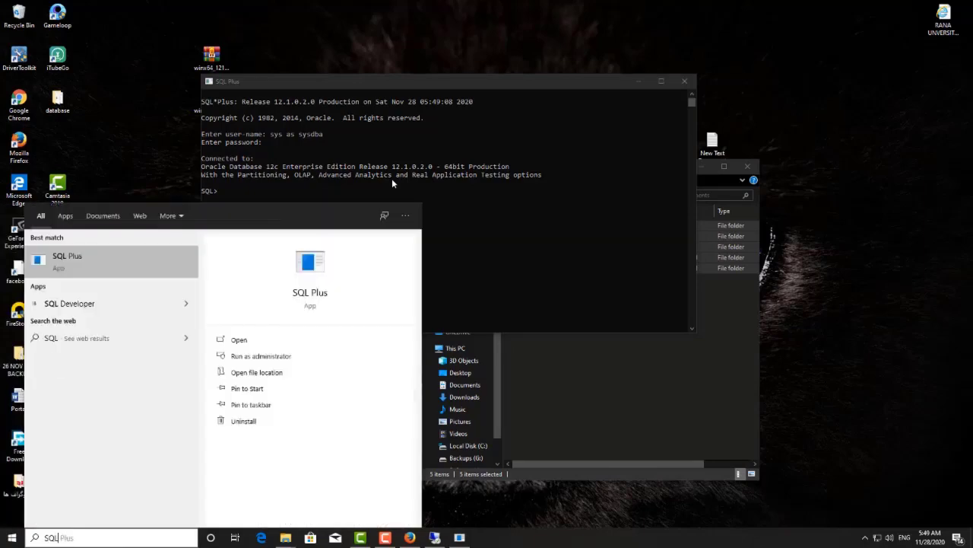
click(101, 261)
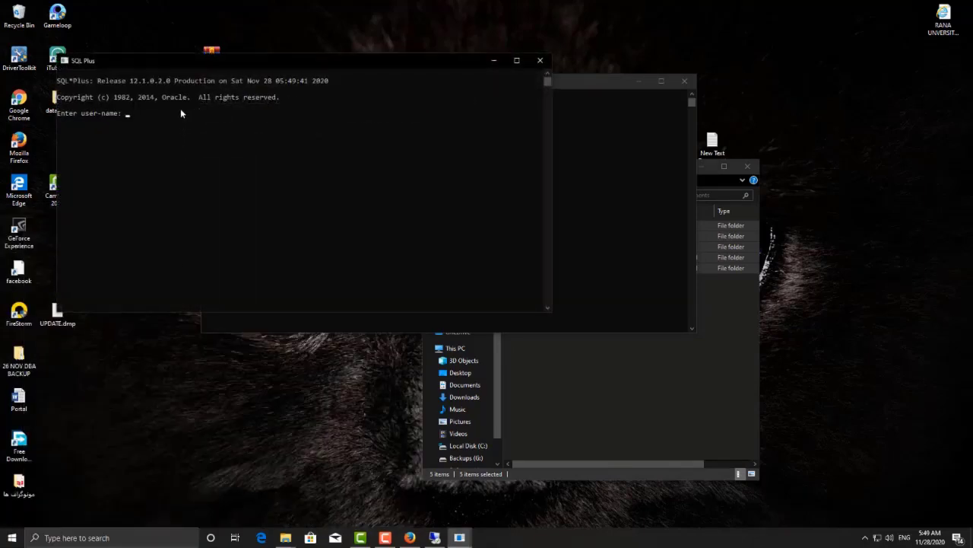
drag(194, 67, 397, 305)
click(290, 200)
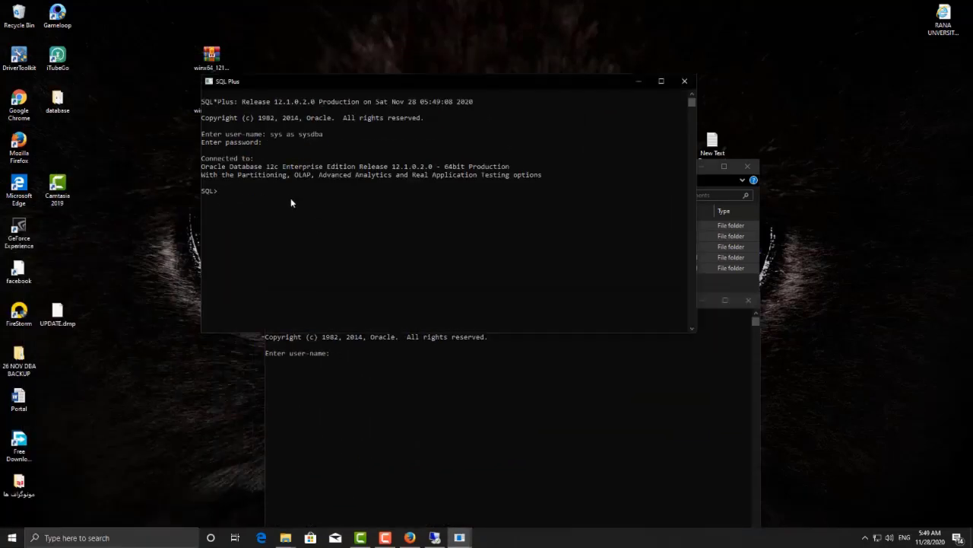
key(Return)
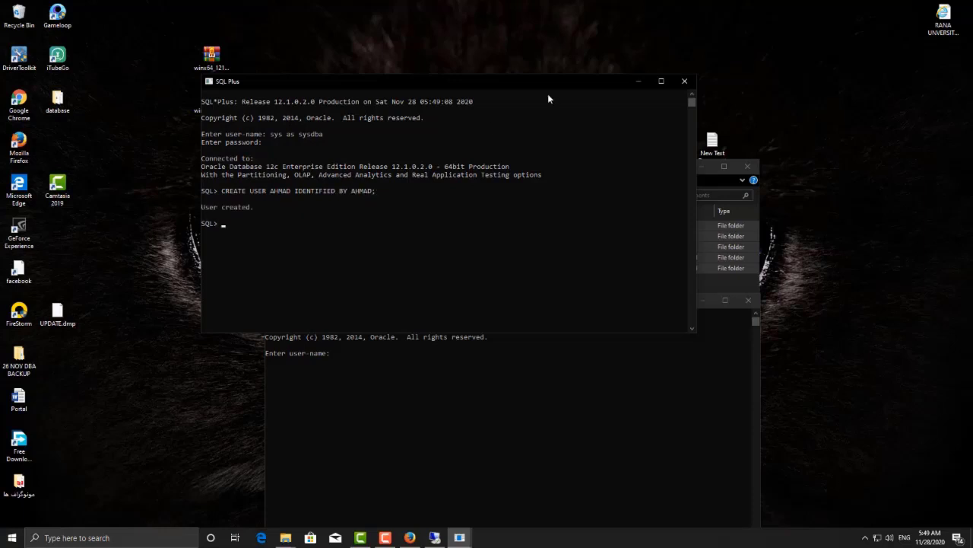
Step: Attempt logging in as AHMAD in the second console, which fails with ORA-01045
click(432, 369)
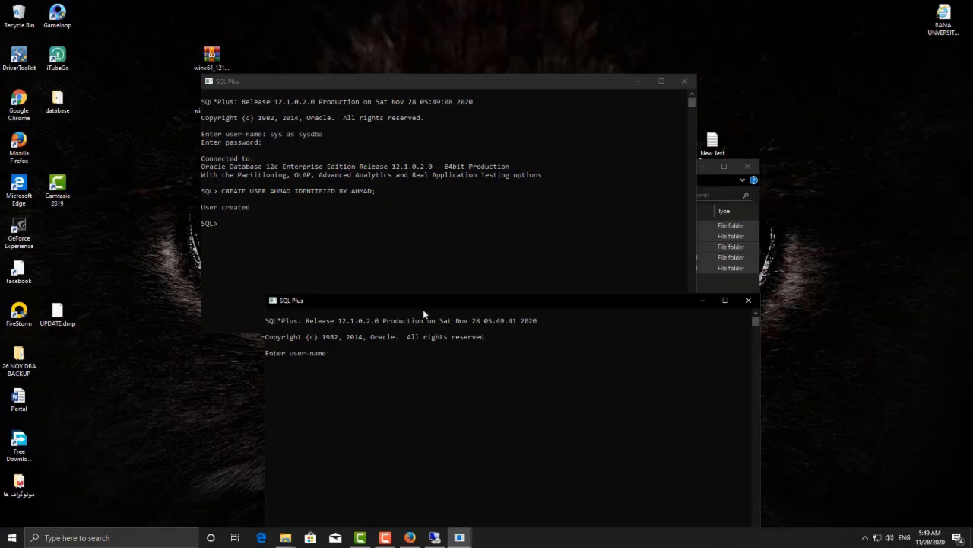
drag(423, 305, 359, 345)
click(340, 393)
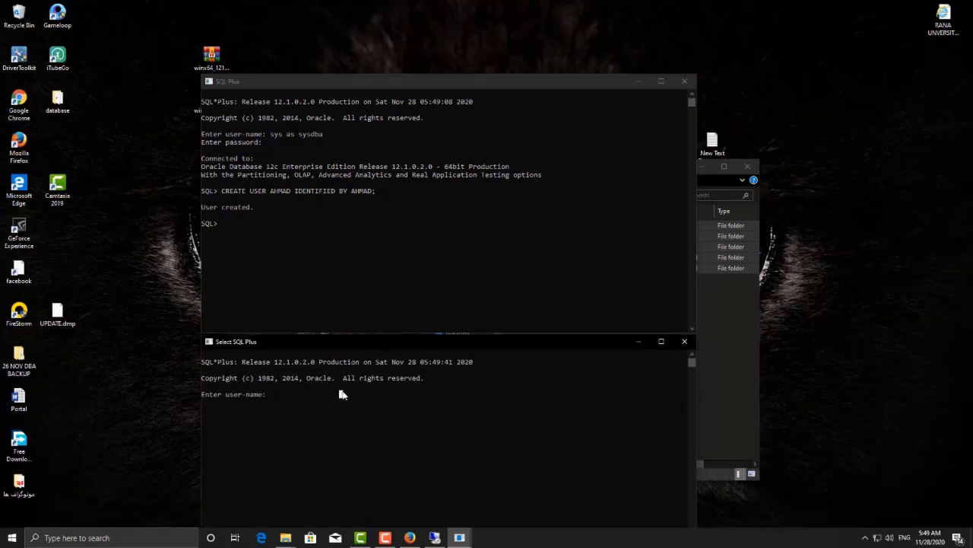
text(AHMAD)
key(Return)
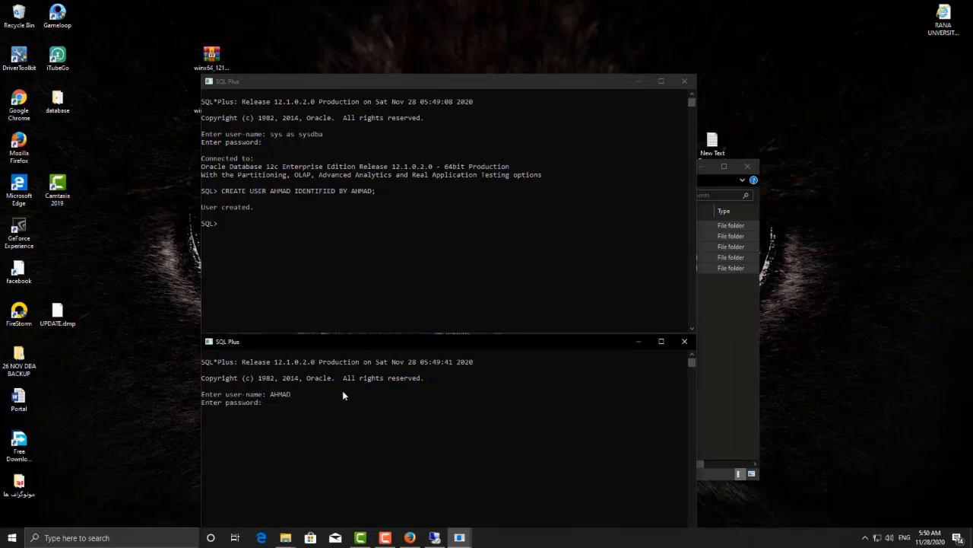
key(Return)
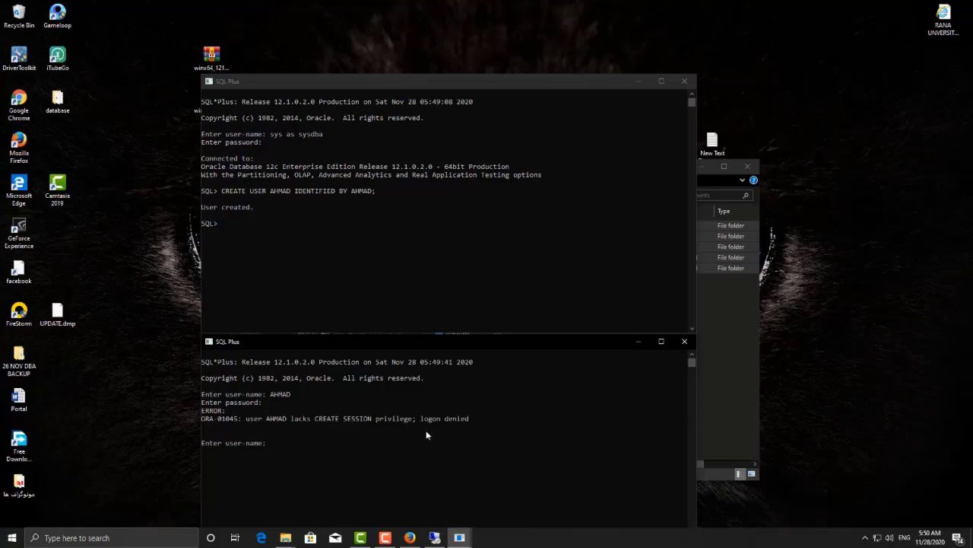
click(370, 280)
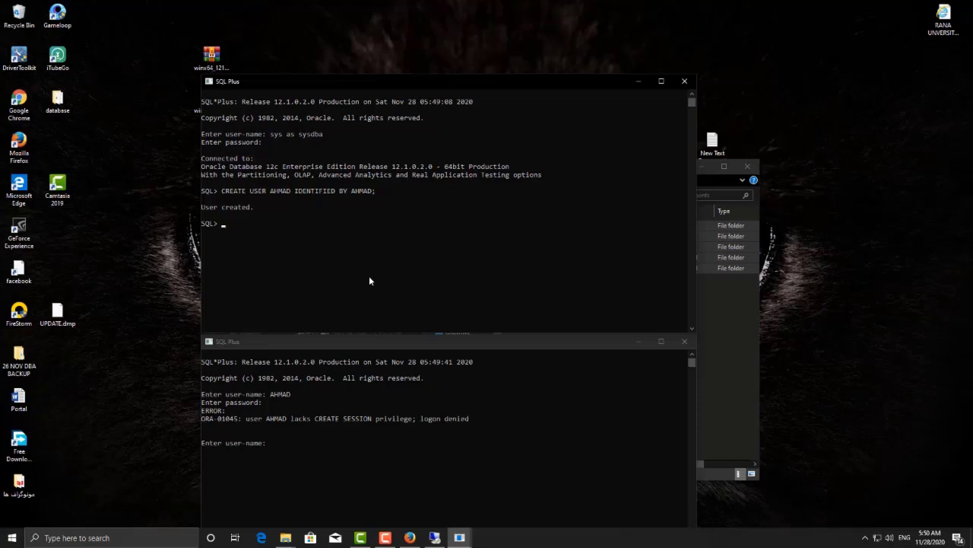
Step: Run 'grant create session to ahmad;' in the sys session
text(creat)
key(BackSpace)
key(BackSpace)
key(BackSpace)
key(BackSpace)
key(BackSpace)
text(grant create sessi)
key(BackSpace)
key(BackSpace)
key(BackSpace)
key(BackSpace)
text(s)
key(BackSpace)
text(ession to ahmad;)
key(Return)
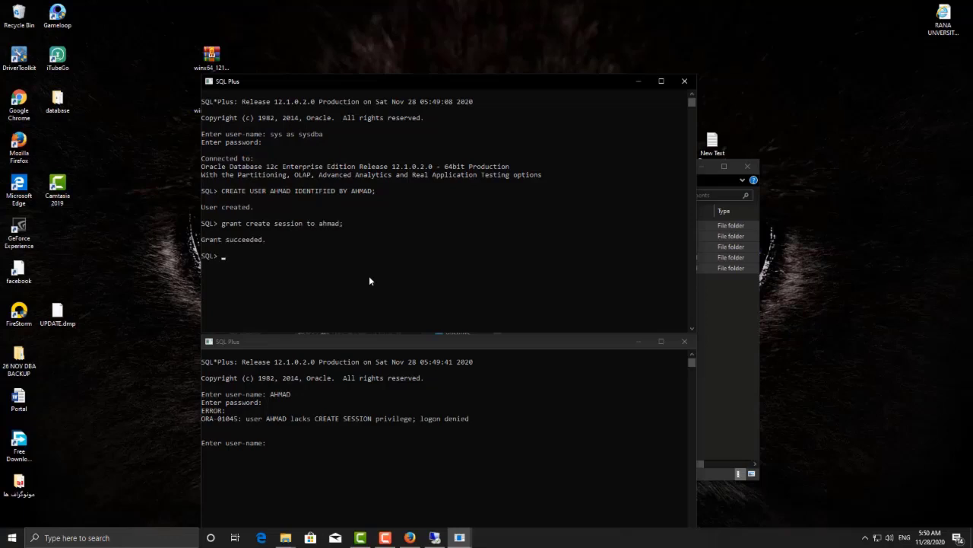
Step: Run 'grant connect to ahmad;' in the sys session
text(grant connect to ahmad;)
key(Return)
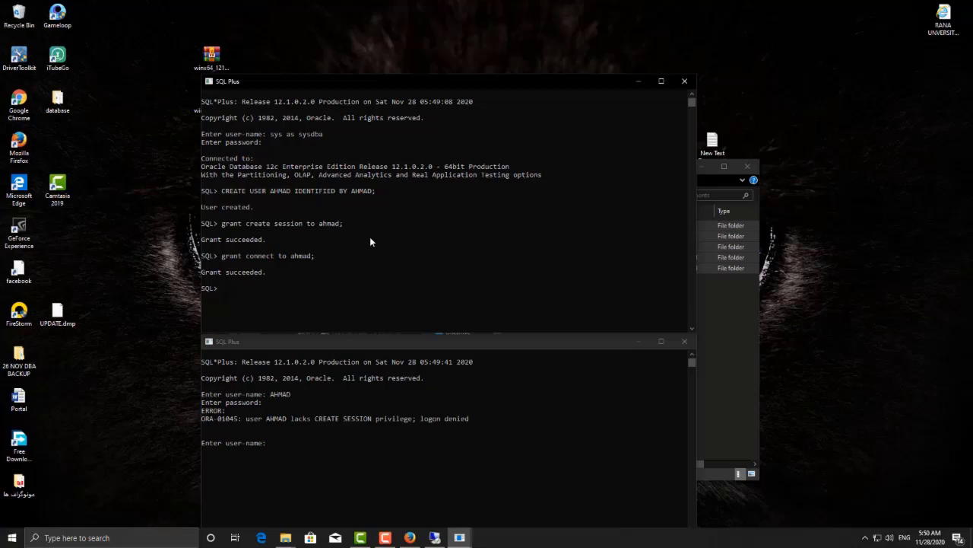
click(386, 538)
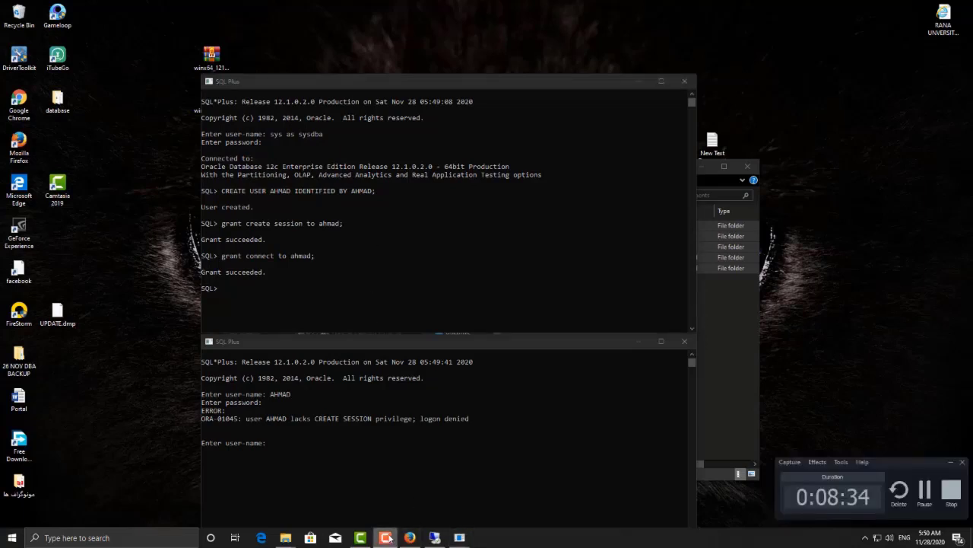
key(alt+Tab)
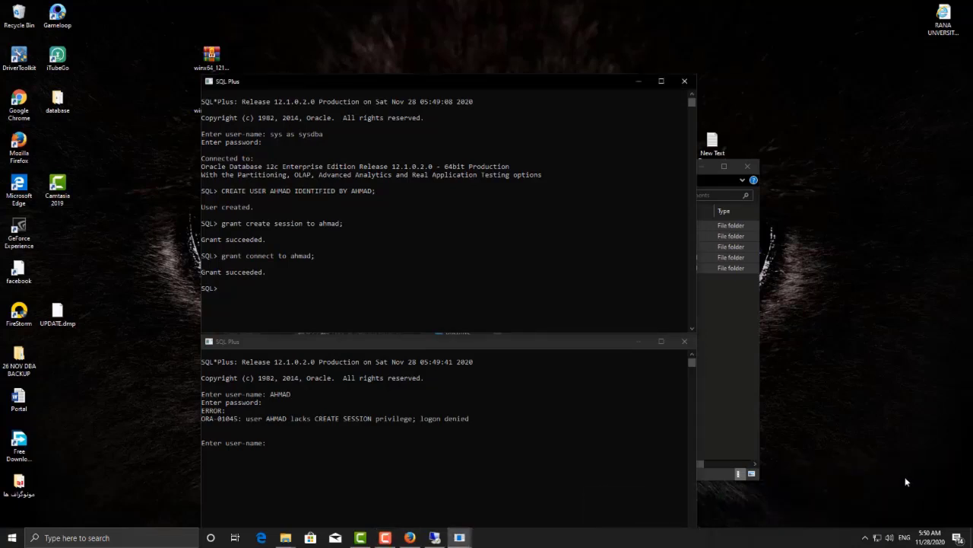